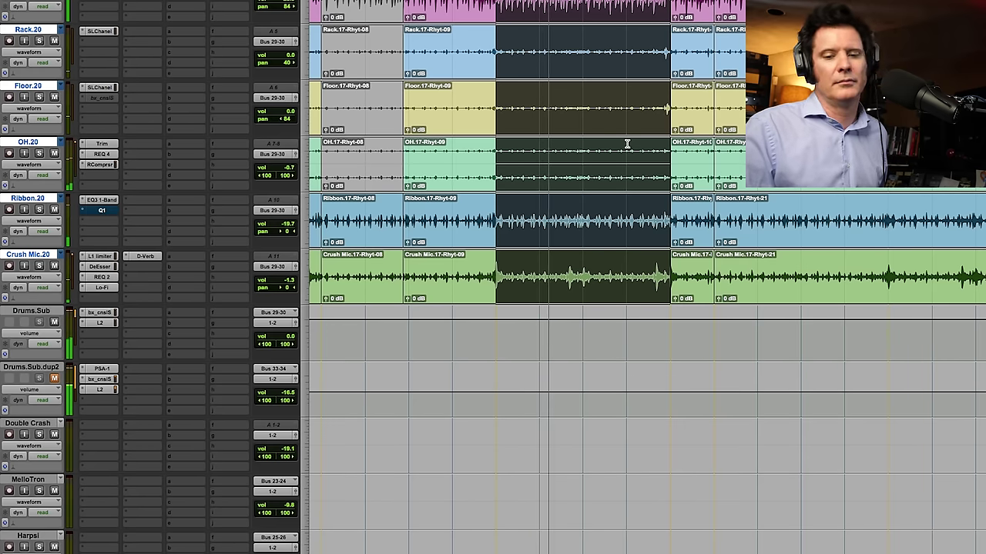
# Step: Select the chorus section across the drum tracks, solo those tracks and play it back
pyautogui.moveTo(469, 112); pyautogui.dragTo(759, 115)
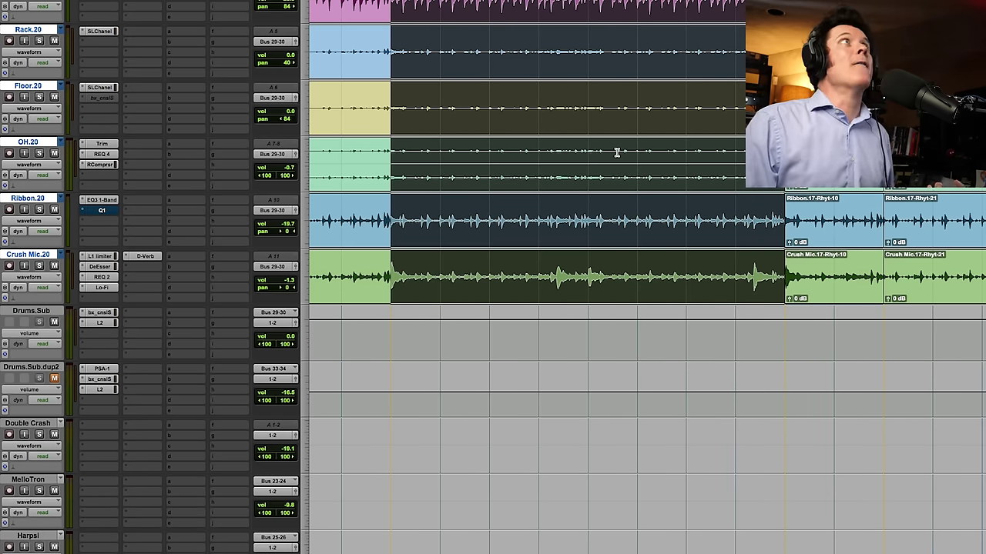
pyautogui.click(40, 266)
pyautogui.press('space')
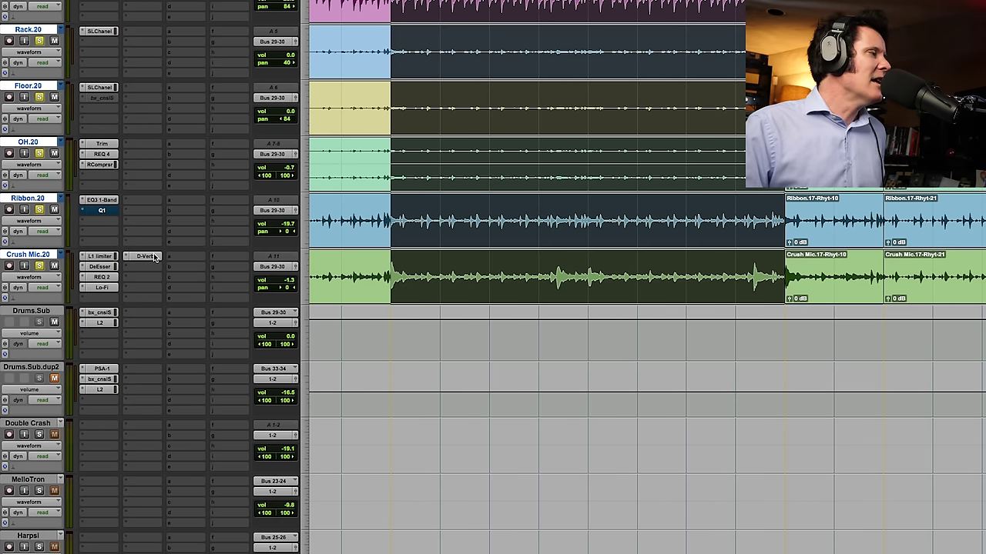
# Step: Inspect the bx_console SSL 4000 E and L2 inserts on Drums.Sub while listening to the drums
pyautogui.click(43, 311)
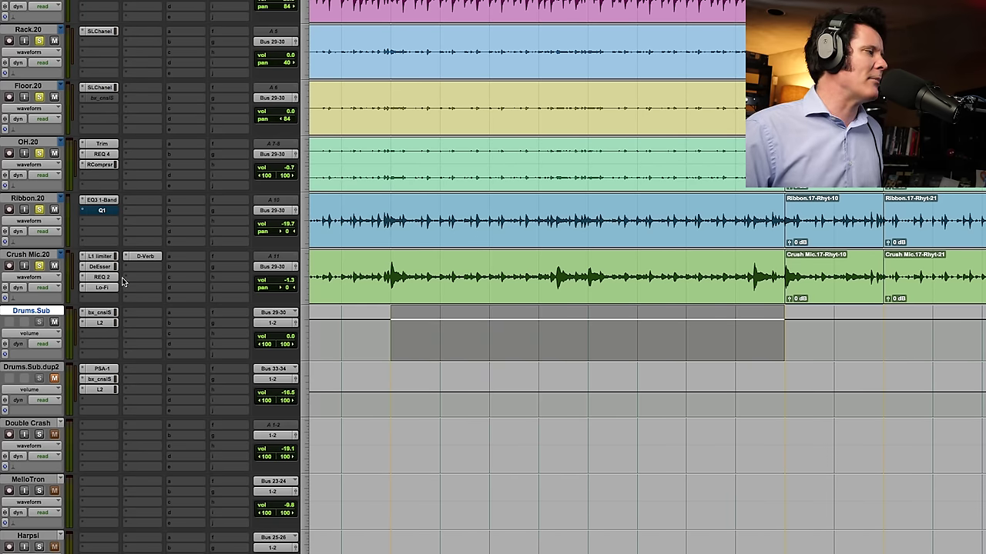
pyautogui.click(98, 313)
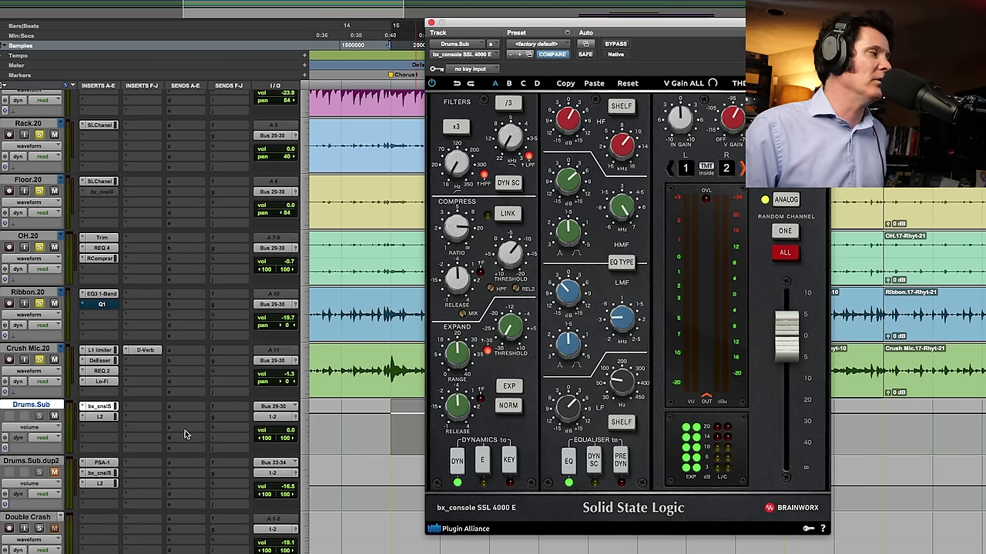
pyautogui.click(99, 416)
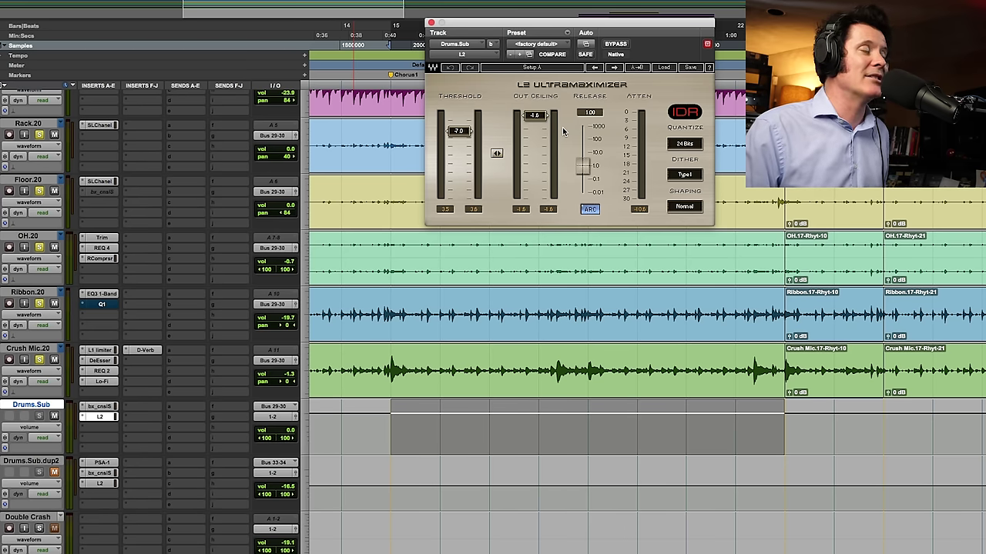
pyautogui.press('space')
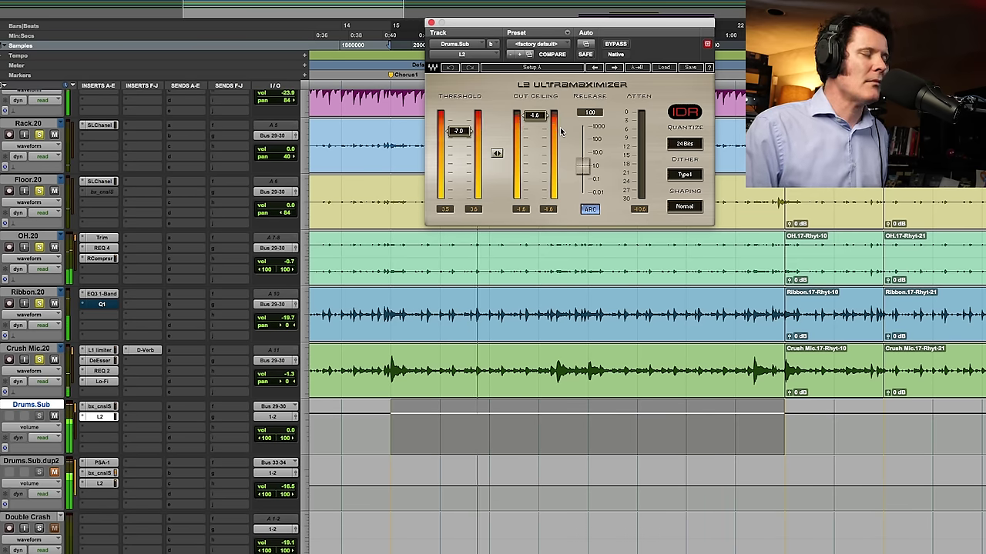
pyautogui.press('space')
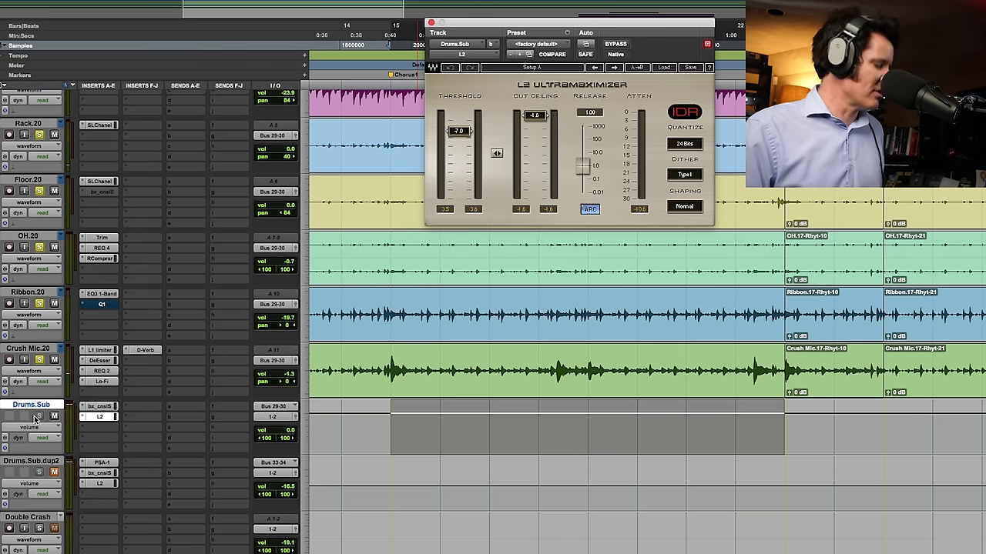
# Step: Duplicate the Drums.Sub track with its plug-ins and rename the copy Drums.Sub.Crush
pyautogui.hotkey('alt', 'shift', 'd')
pyautogui.doubleClick(35, 461)
pyautogui.write('Crush')
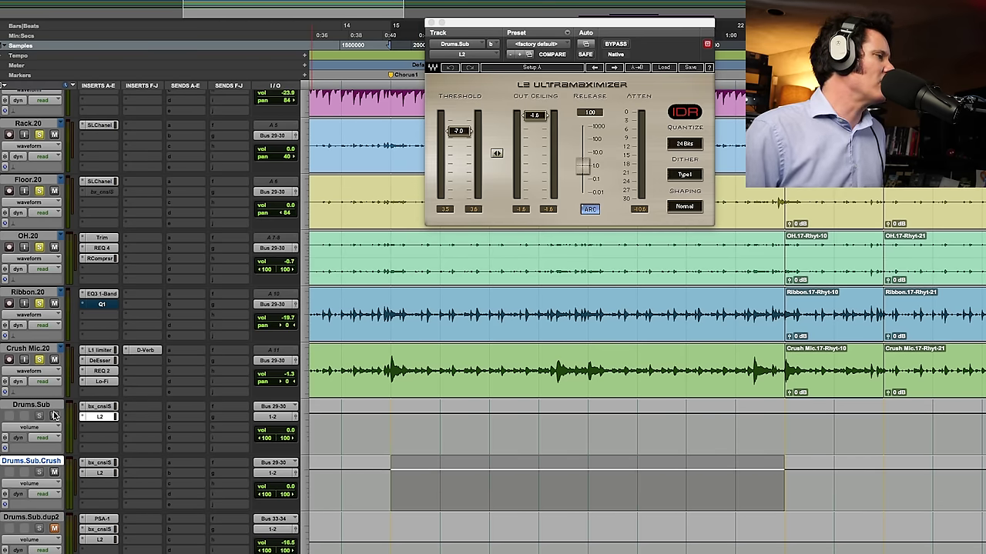
# Step: With Drums.Sub muted, lower the compressor threshold of the bx_console SSL 4000 E on Drums.Sub.Crush for heavy compression during playback
pyautogui.click(99, 464)
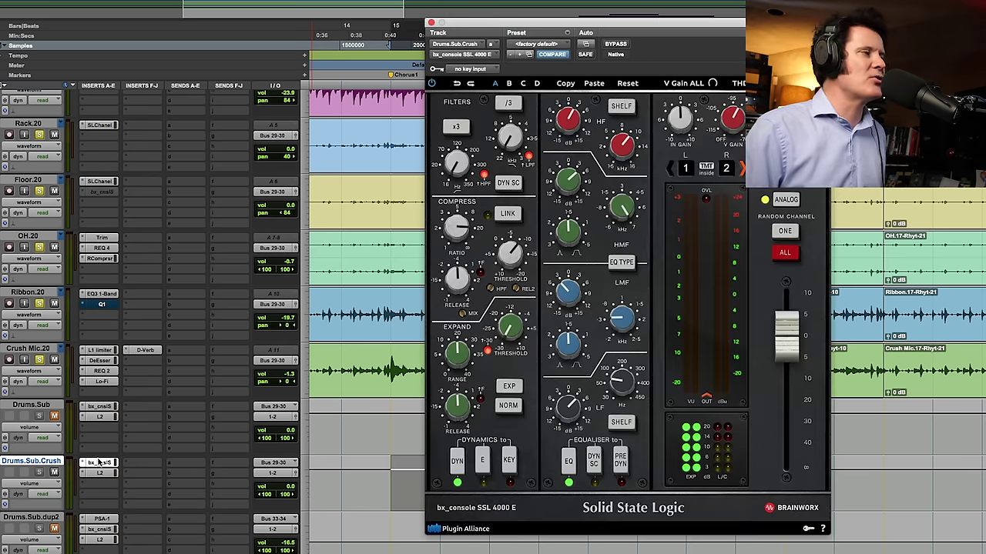
pyautogui.moveTo(661, 29); pyautogui.dragTo(644, 18)
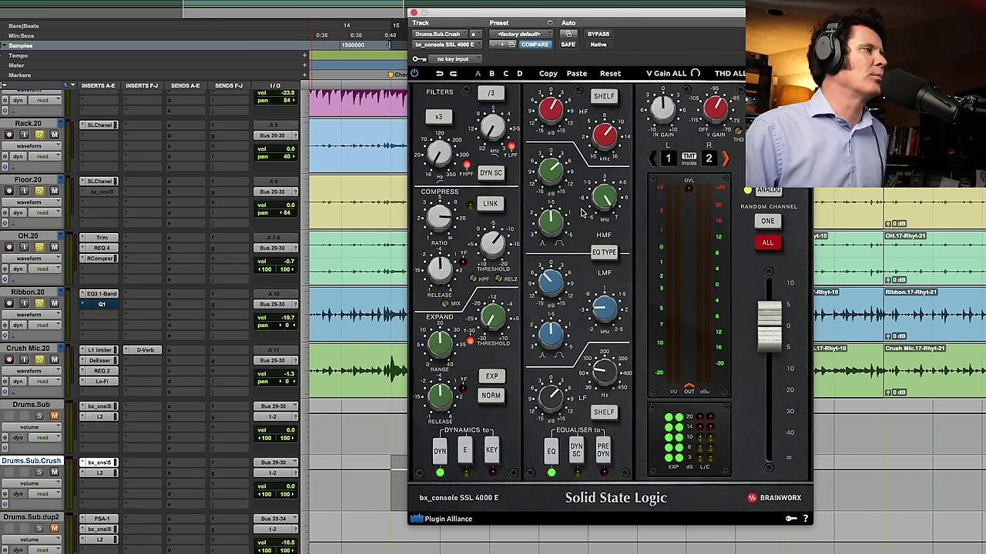
pyautogui.press('space')
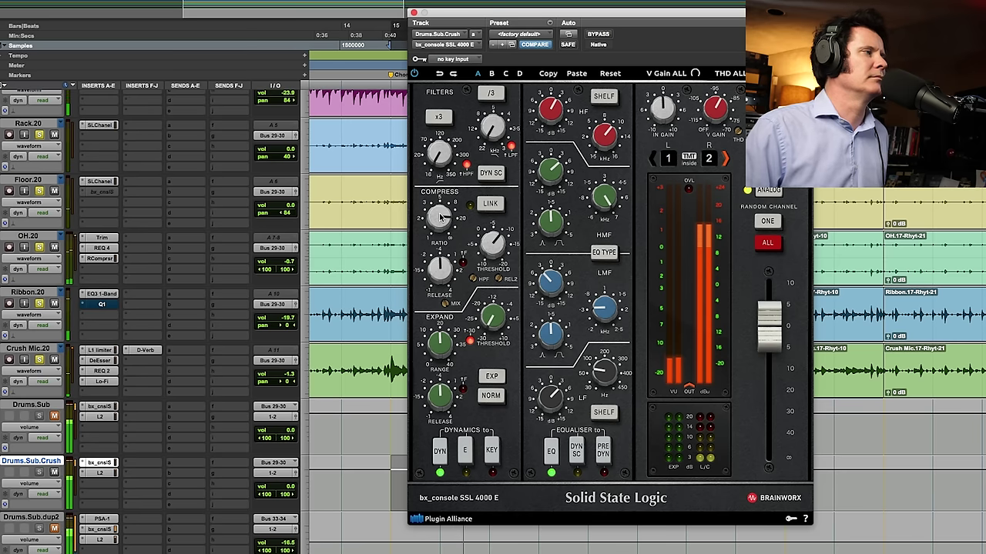
pyautogui.moveTo(480, 265)
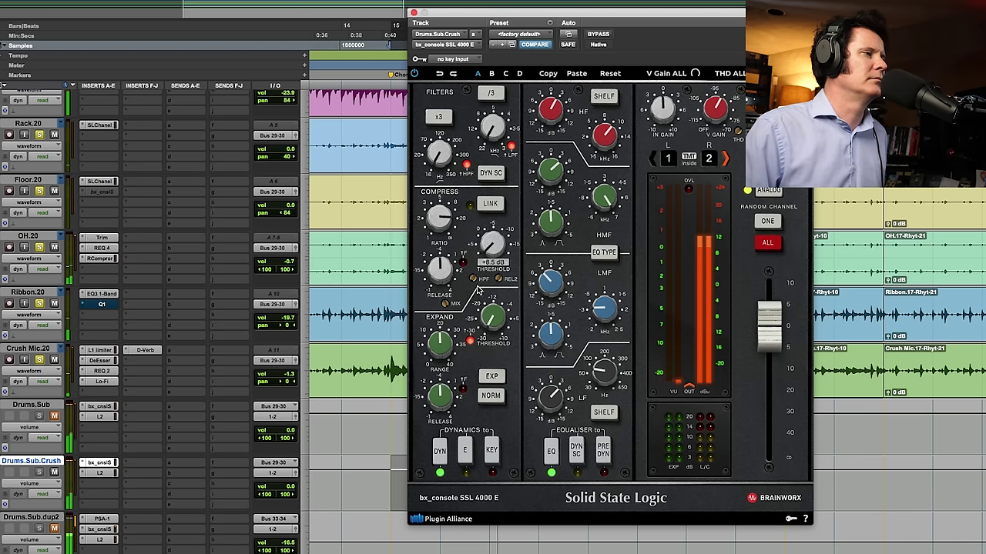
pyautogui.moveTo(490, 245); pyautogui.dragTo(496, 214)
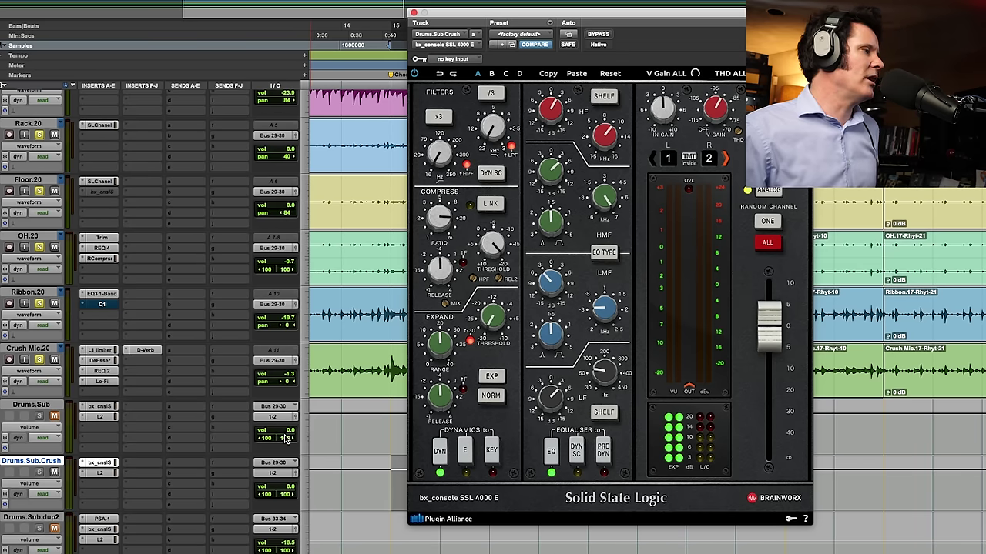
# Step: Unmute Drums.Sub, blend Drums.Sub.Crush in from silence to about -17.8 dB, and compare with the crush track muted and unmuted
pyautogui.click(55, 416)
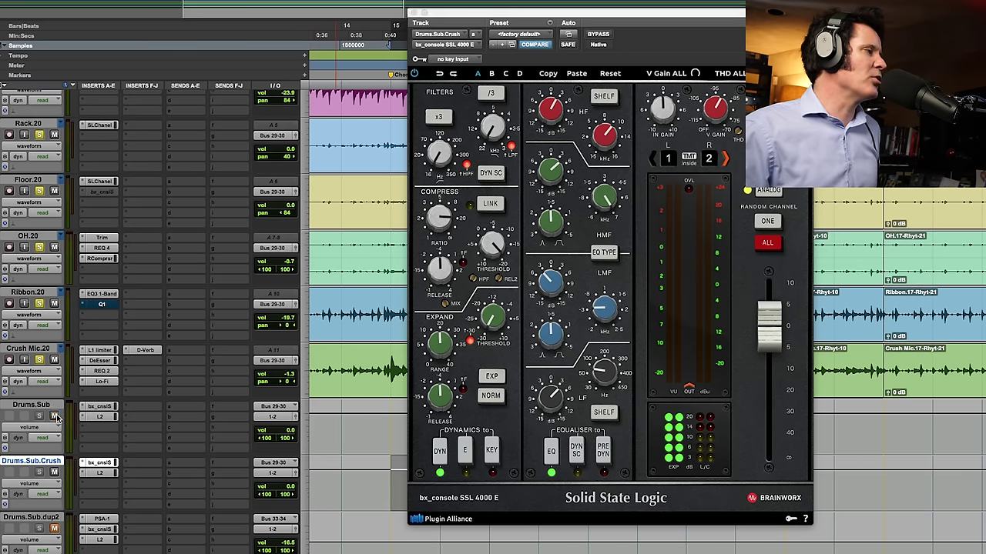
pyautogui.moveTo(290, 490); pyautogui.dragTo(287, 533)
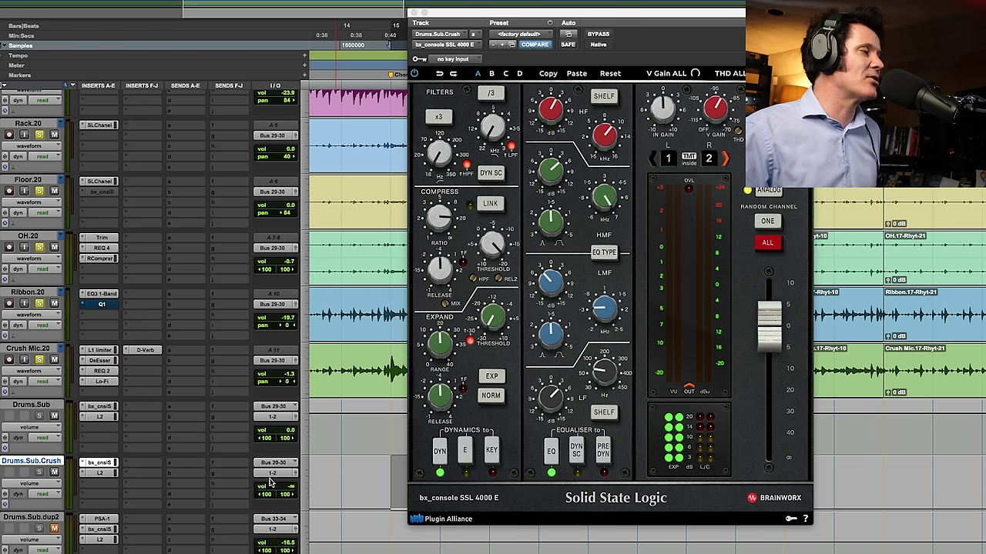
pyautogui.press('space')
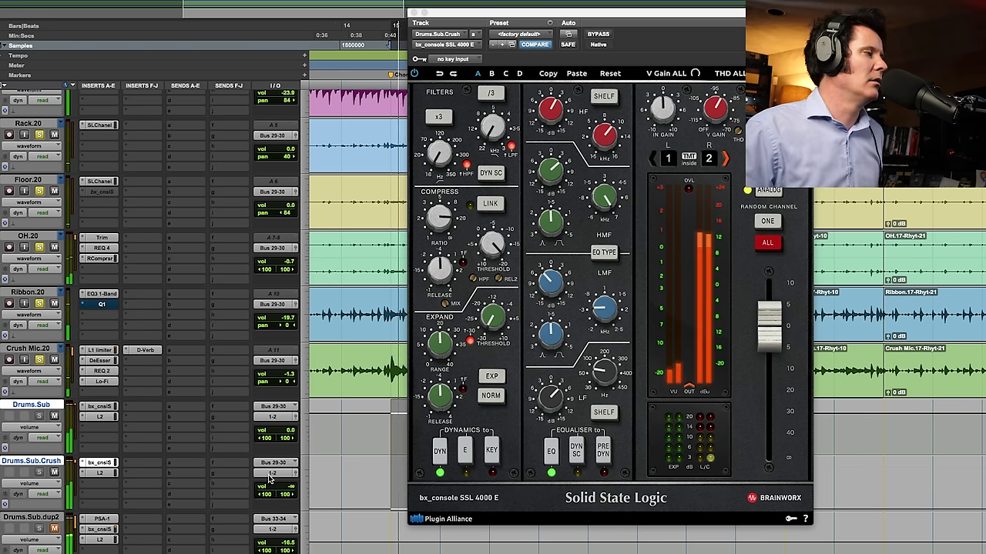
pyautogui.moveTo(293, 493); pyautogui.dragTo(285, 471)
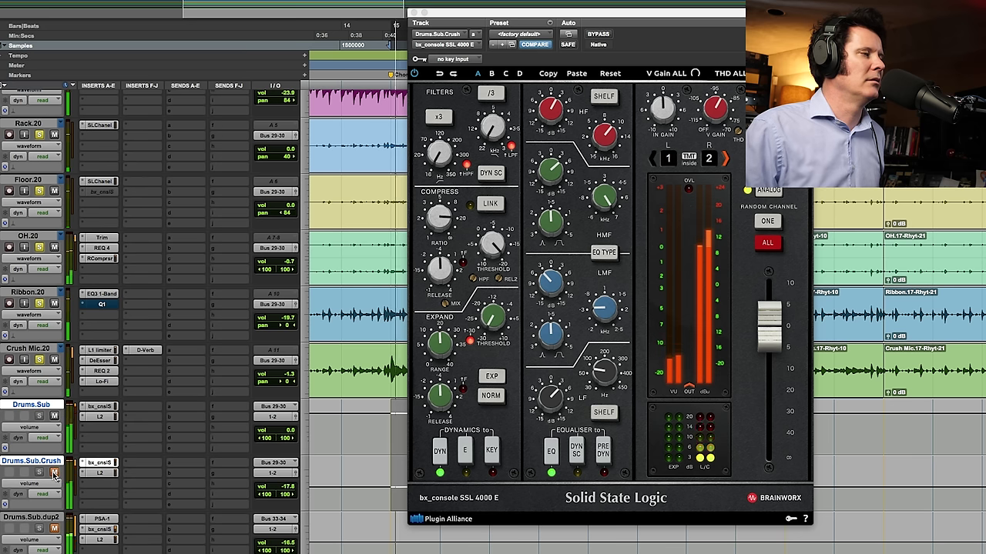
pyautogui.click(53, 472)
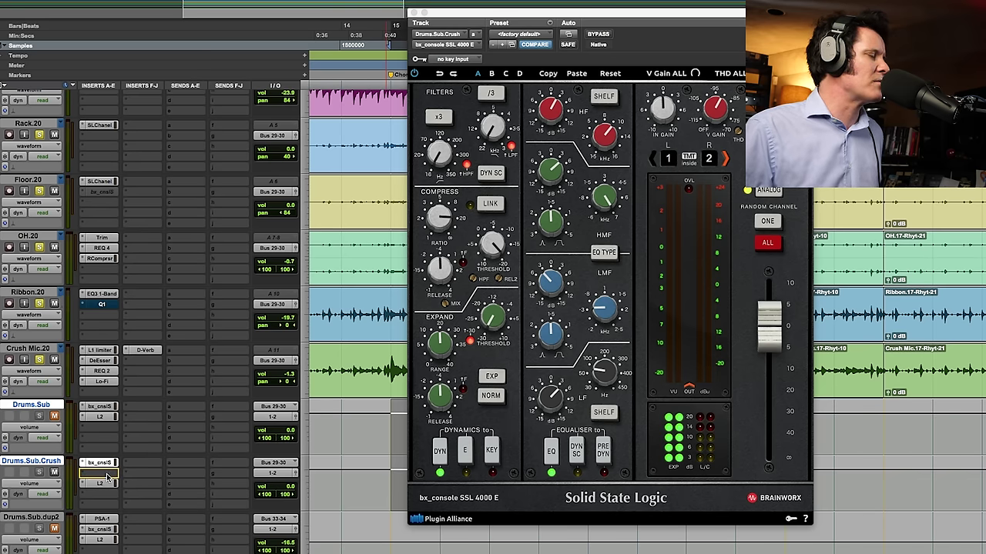
# Step: Free the first insert slot on Drums.Sub.Crush, bypass bx_console and insert the stereo RCompressor ahead of it
pyautogui.moveTo(107, 477); pyautogui.dragTo(107, 474)
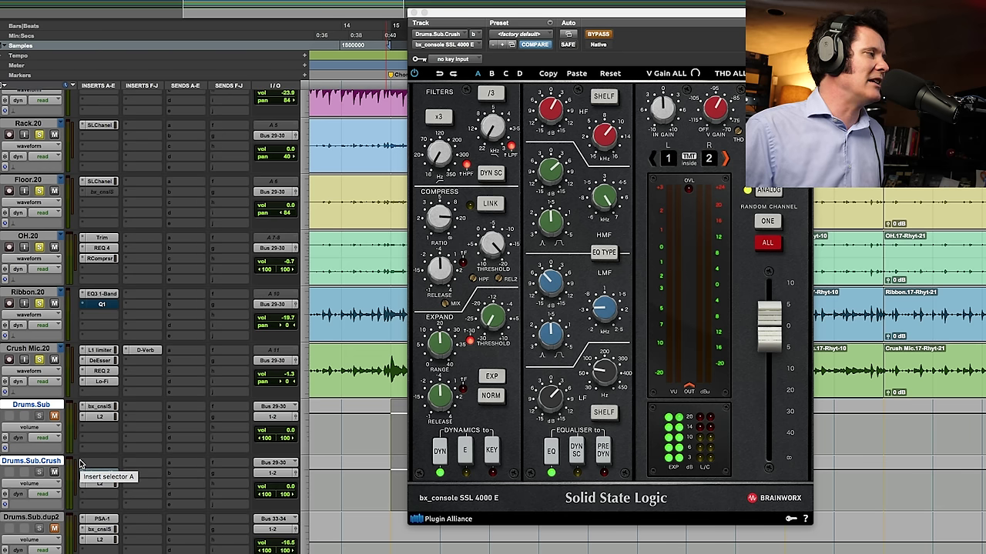
pyautogui.click(83, 462)
pyautogui.moveTo(129, 463)
pyautogui.moveTo(211, 149)
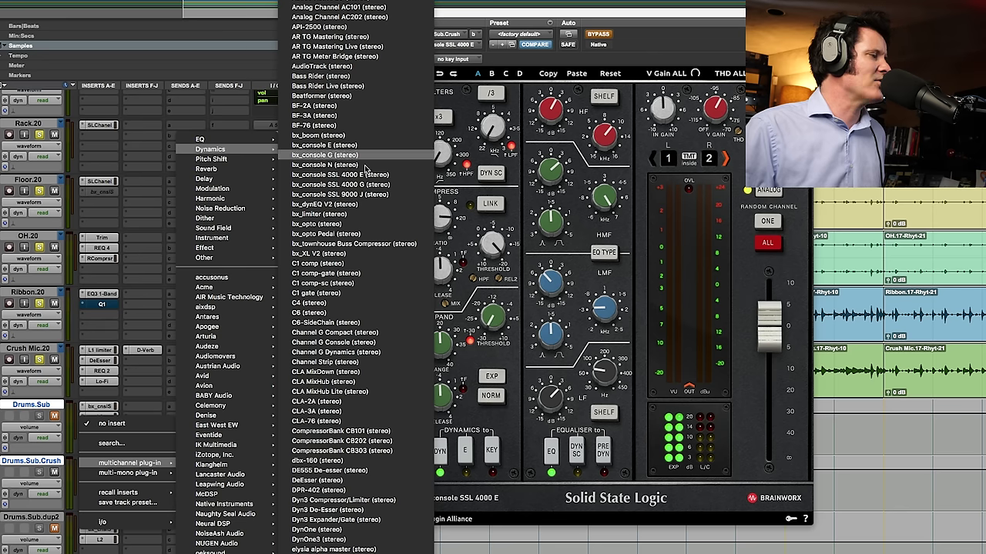
pyautogui.scroll(-10, 354, 492)
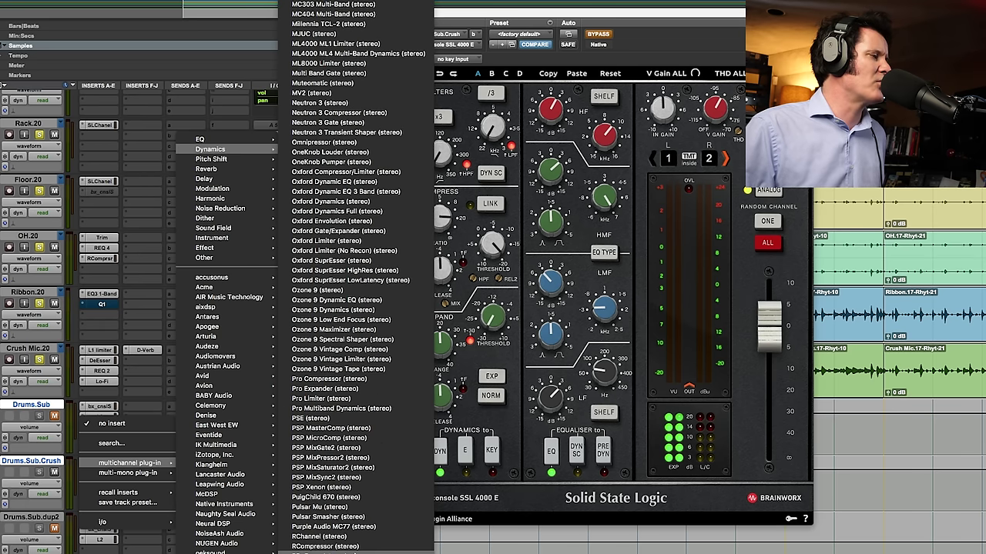
pyautogui.click(356, 546)
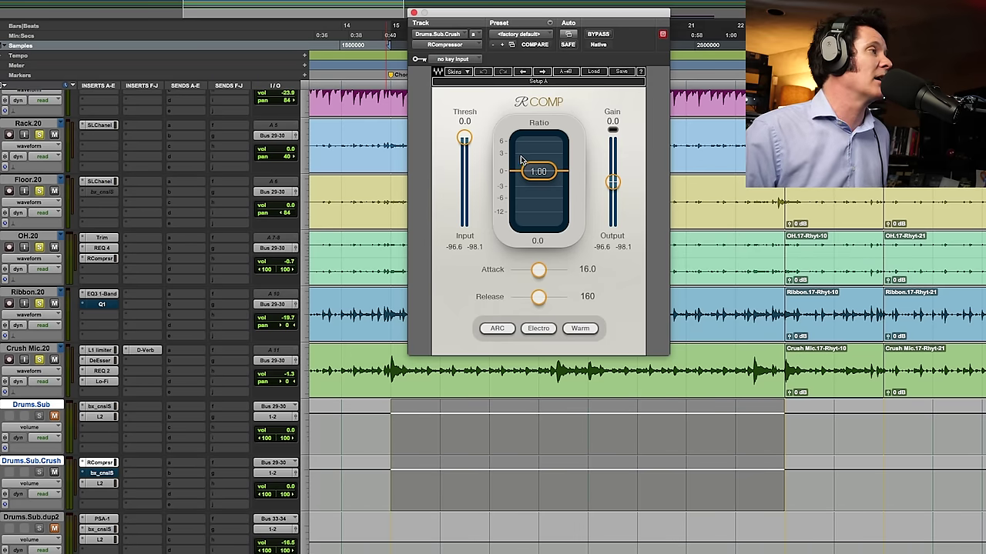
# Step: During playback, set the RCompressor to ratio 6.64, threshold -34.4, attack 48.2 and release 5.00
pyautogui.moveTo(522, 173); pyautogui.dragTo(496, 198)
pyautogui.press('space')
pyautogui.moveTo(465, 140); pyautogui.dragTo(464, 176)
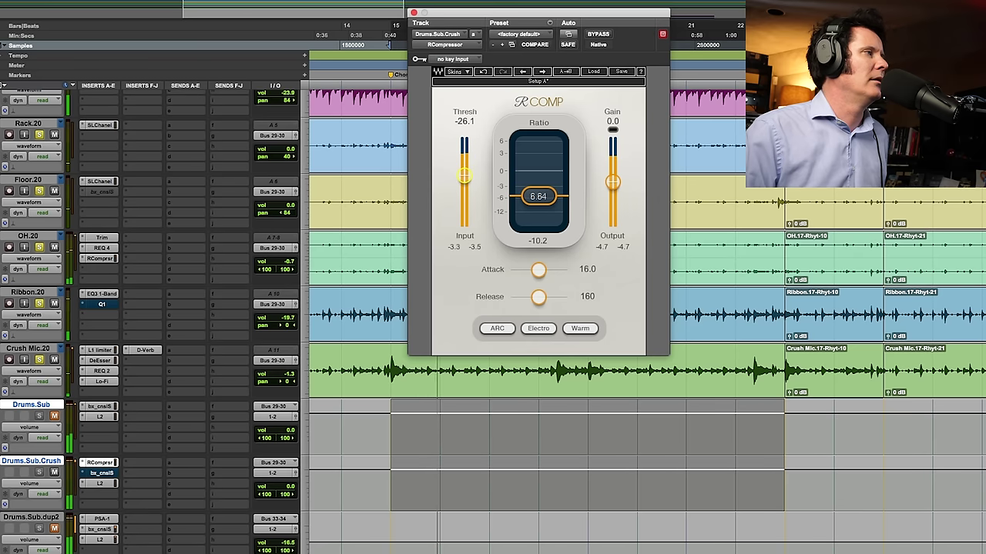
pyautogui.moveTo(538, 297); pyautogui.dragTo(548, 270)
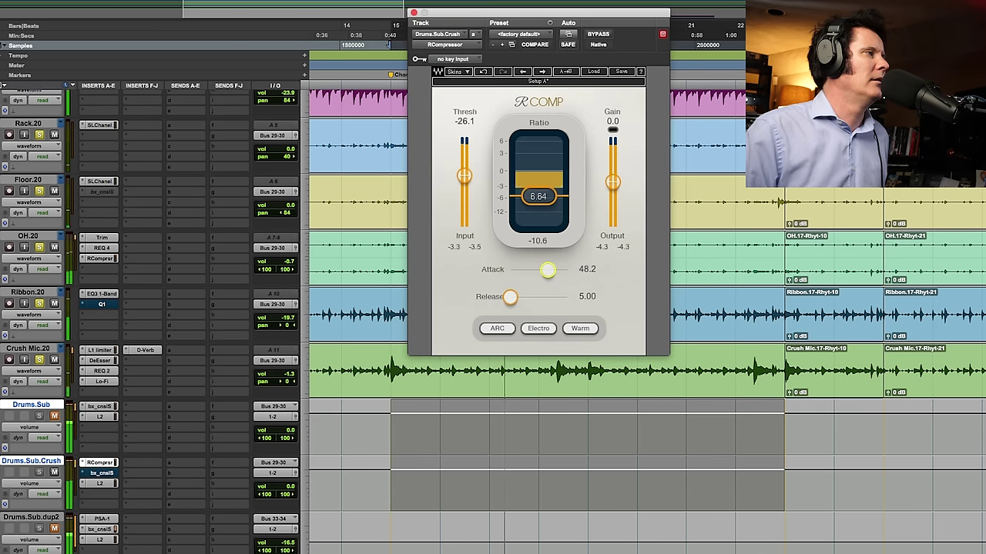
pyautogui.moveTo(465, 176); pyautogui.dragTo(466, 189)
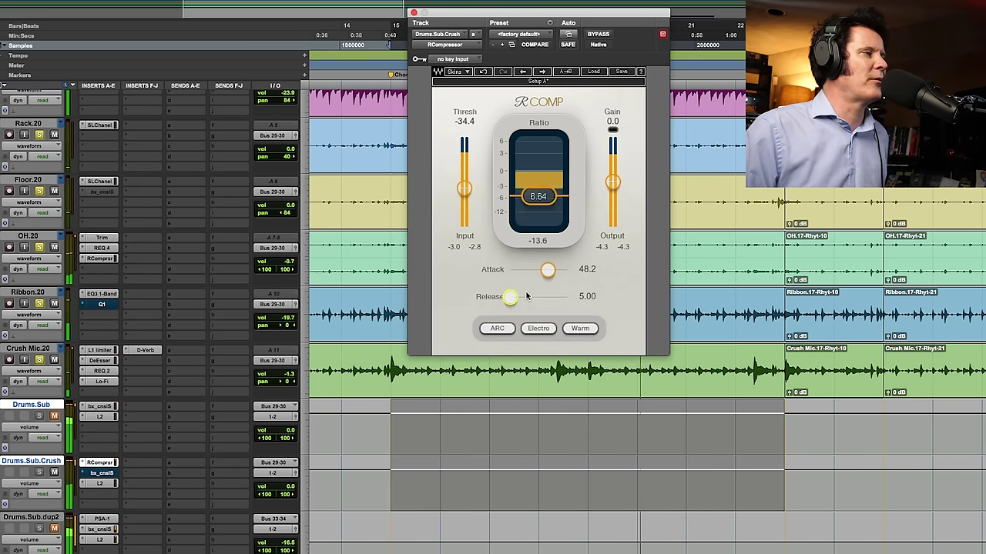
# Step: Switch the RCompressor's modes to Opto, Manual and Smooth
pyautogui.click(539, 328)
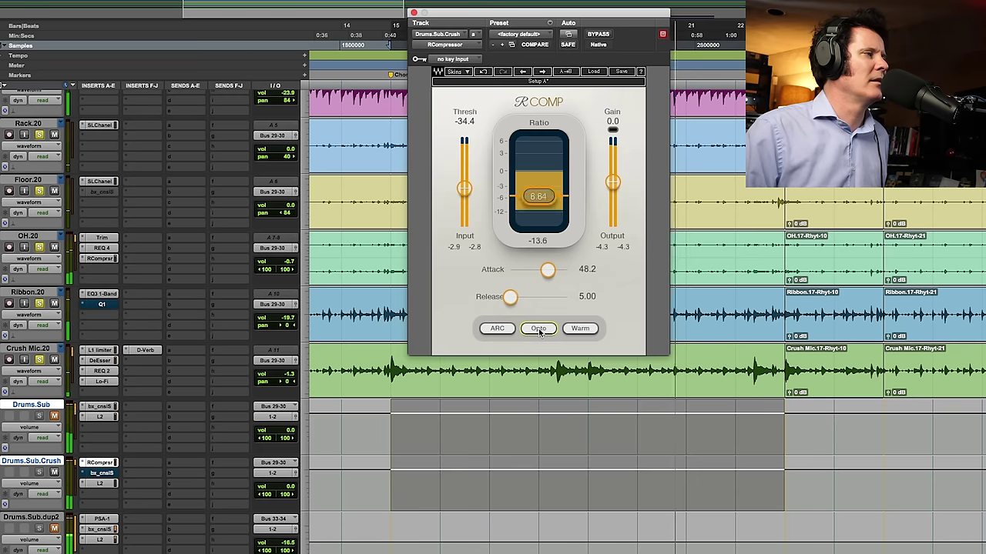
pyautogui.click(492, 329)
pyautogui.click(587, 329)
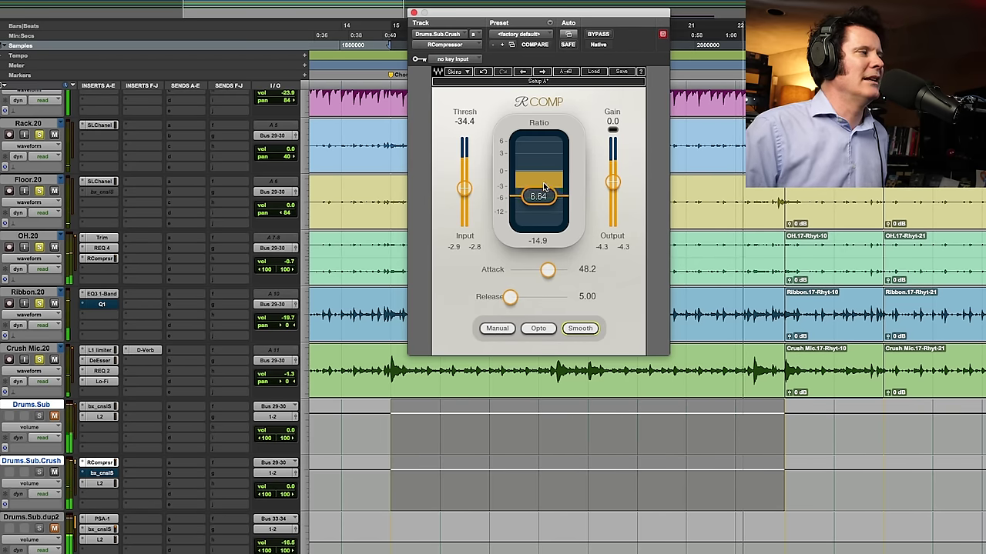
# Step: Raise the RCompressor's gain to about 6.7, alternating its bypass with bx_console's to match their levels
pyautogui.click(613, 182)
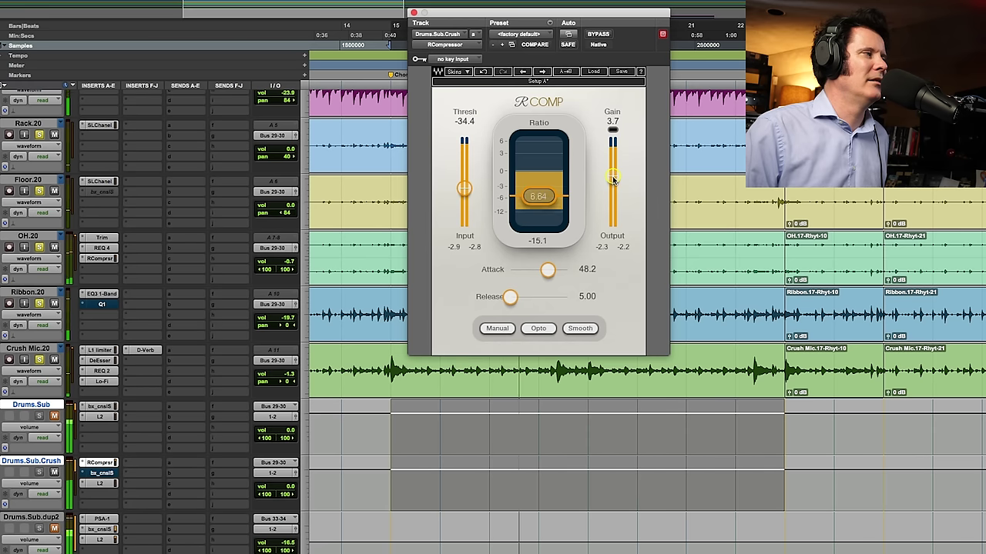
pyautogui.keyDown('super'); pyautogui.click(105, 464); pyautogui.keyUp('super')
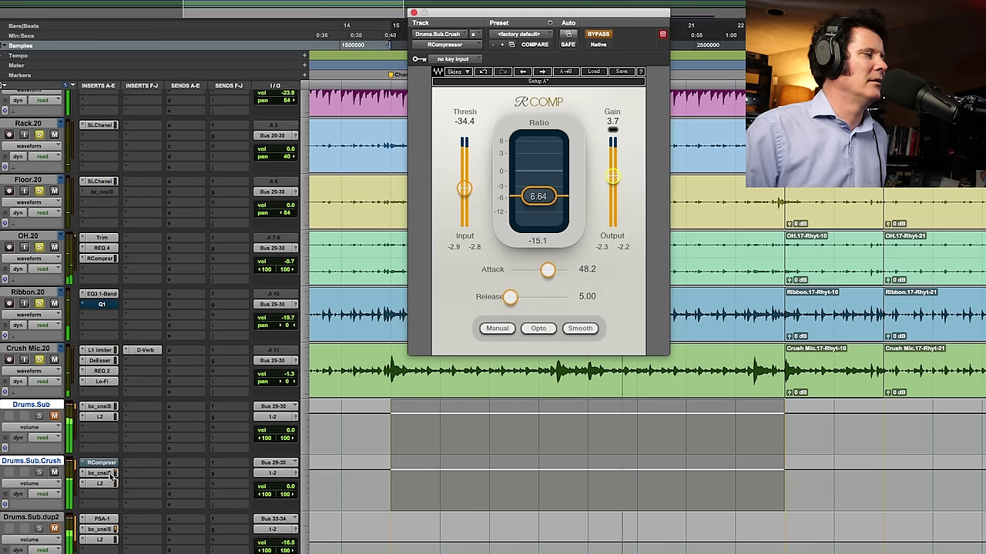
pyautogui.keyDown('super'); pyautogui.click(105, 465); pyautogui.keyUp('super')
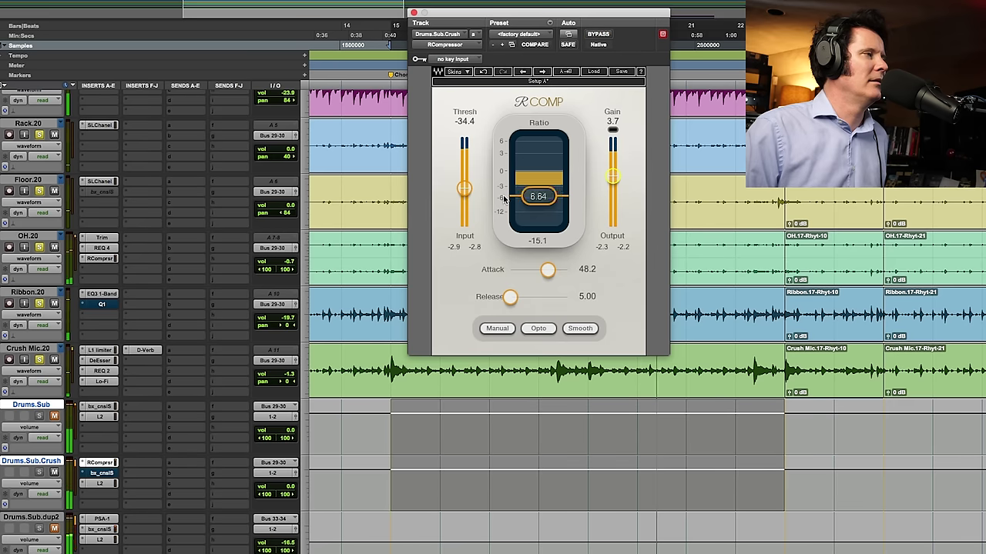
pyautogui.moveTo(618, 170); pyautogui.dragTo(613, 168)
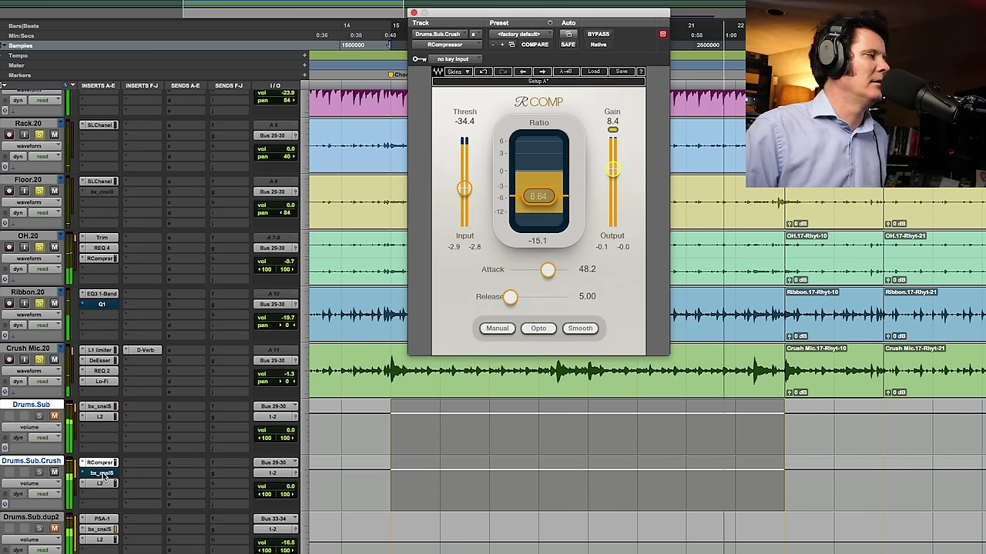
pyautogui.keyDown('super'); pyautogui.click(105, 462); pyautogui.keyUp('super')
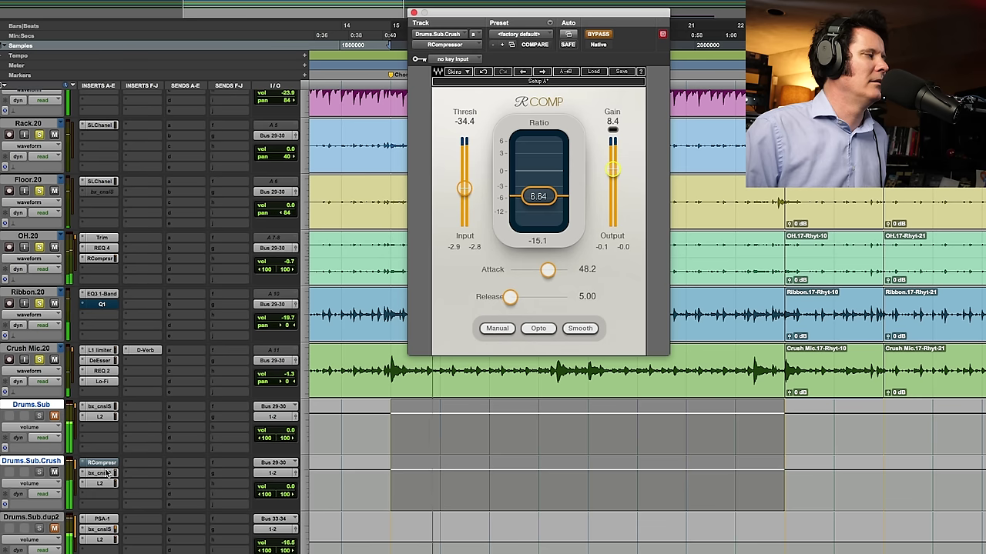
pyautogui.keyDown('super'); pyautogui.click(109, 463); pyautogui.keyUp('super')
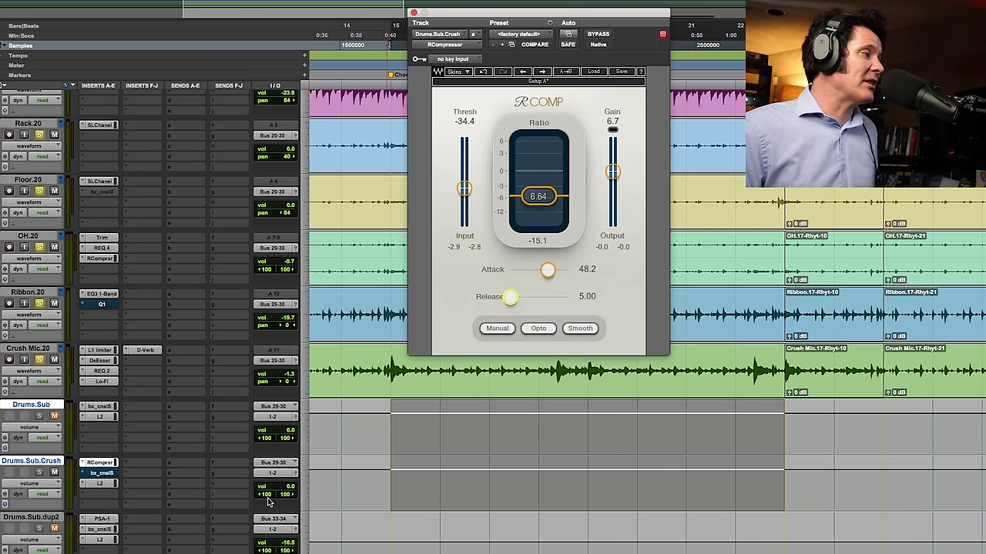
# Step: Unmute Drums.Sub, drop Drums.Sub.Crush to -29.0 dB and blend it up to about -14.5 dB during playback
pyautogui.moveTo(282, 488); pyautogui.dragTo(282, 514)
pyautogui.press('space')
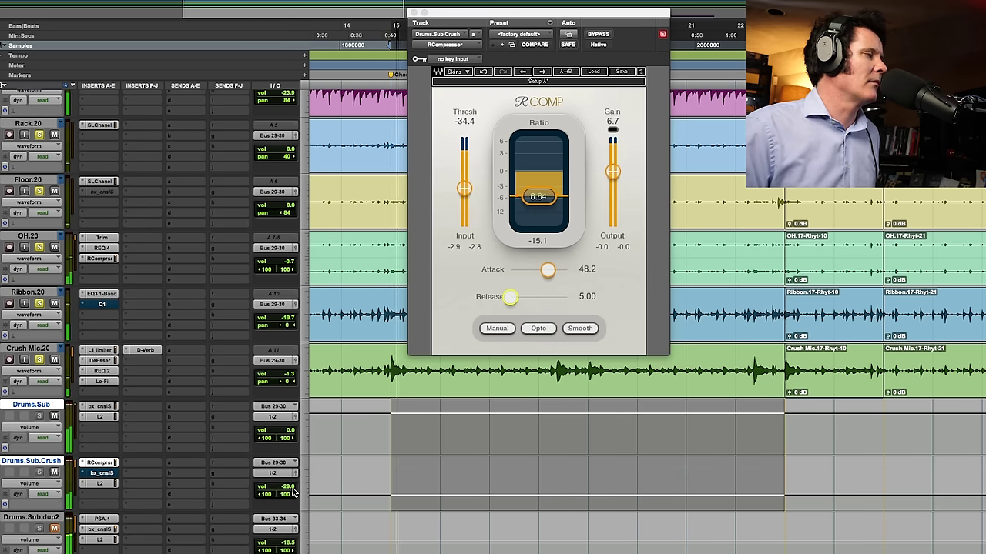
pyautogui.moveTo(283, 491); pyautogui.dragTo(285, 479)
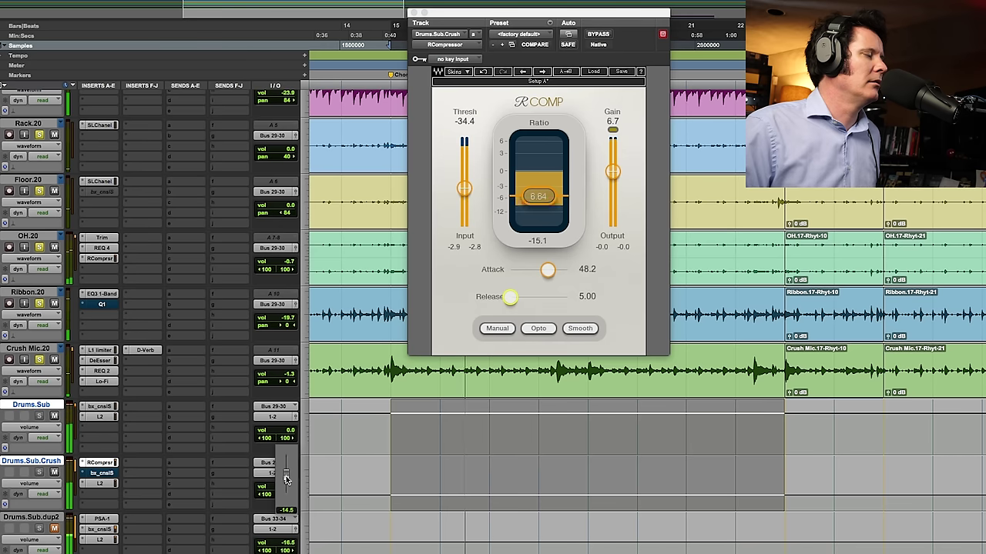
# Step: Mute Drums.Sub and Drums.Sub.Crush and unmute Drums.Sub.dup2 to isolate the second drum duplicate
pyautogui.moveTo(285, 478); pyautogui.dragTo(285, 479)
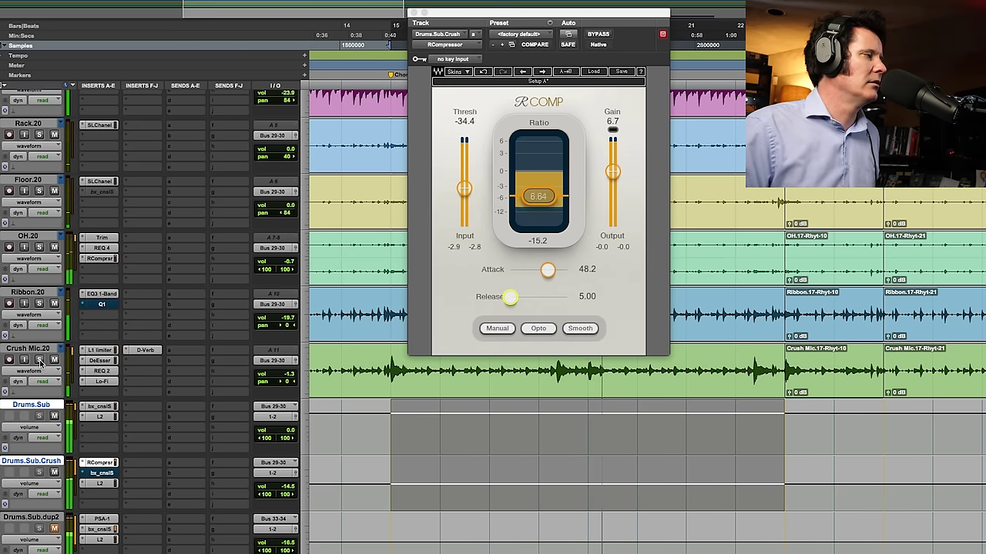
pyautogui.click(54, 472)
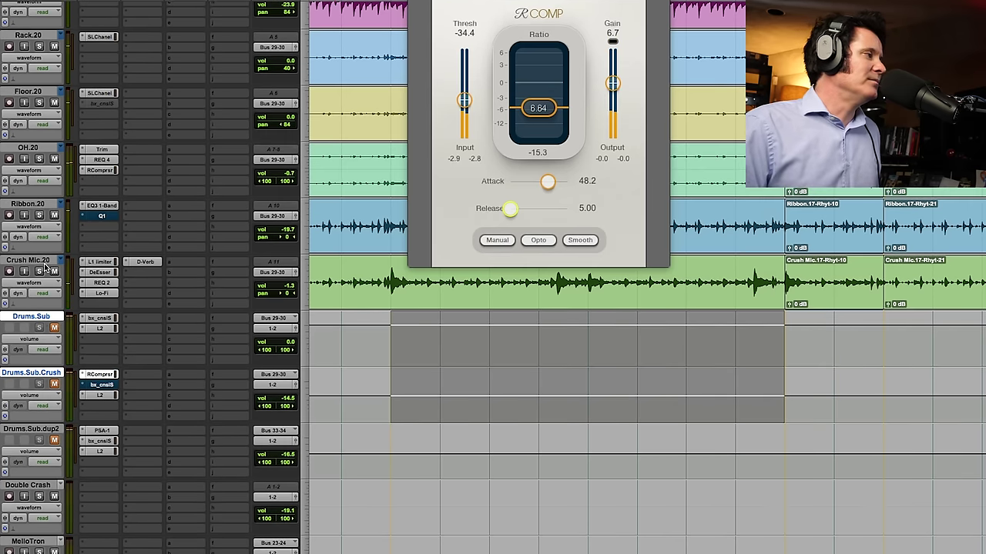
pyautogui.click(54, 440)
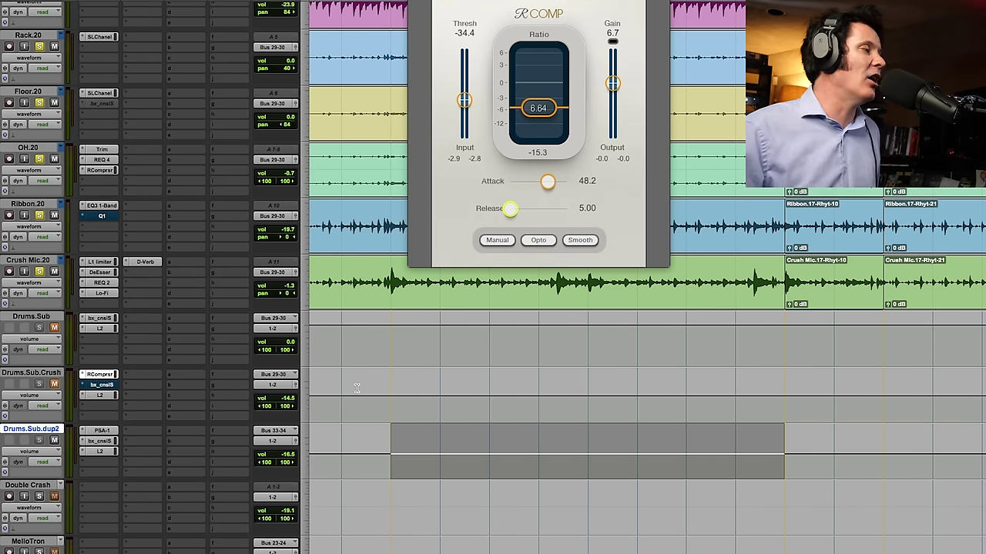
# Step: Play Drums.Sub.dup2 with its SansAmp PSA-1 open and bx_console and L2 bypassed, raising its volume to -5.9 dB
pyautogui.click(103, 432)
pyautogui.moveTo(624, 2); pyautogui.dragTo(616, 181)
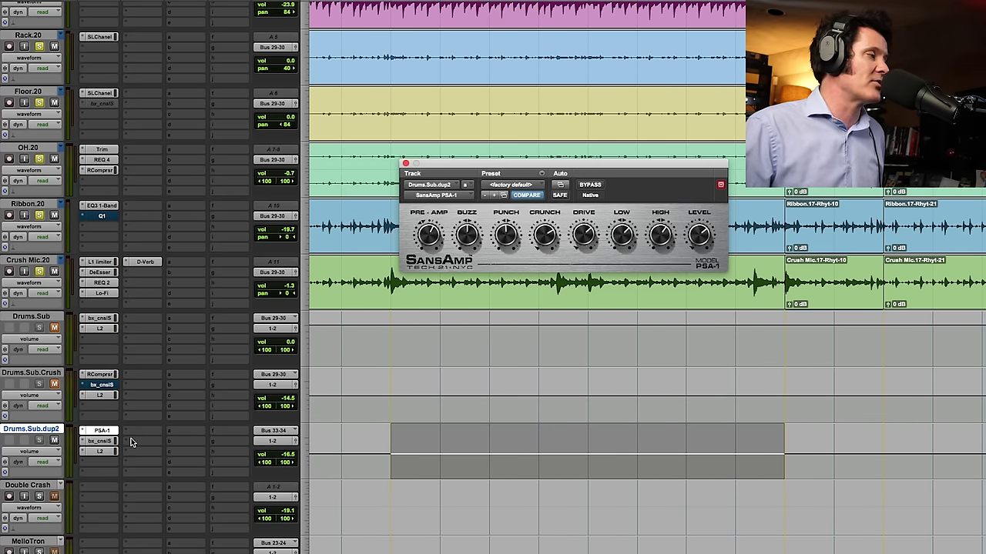
pyautogui.press('space')
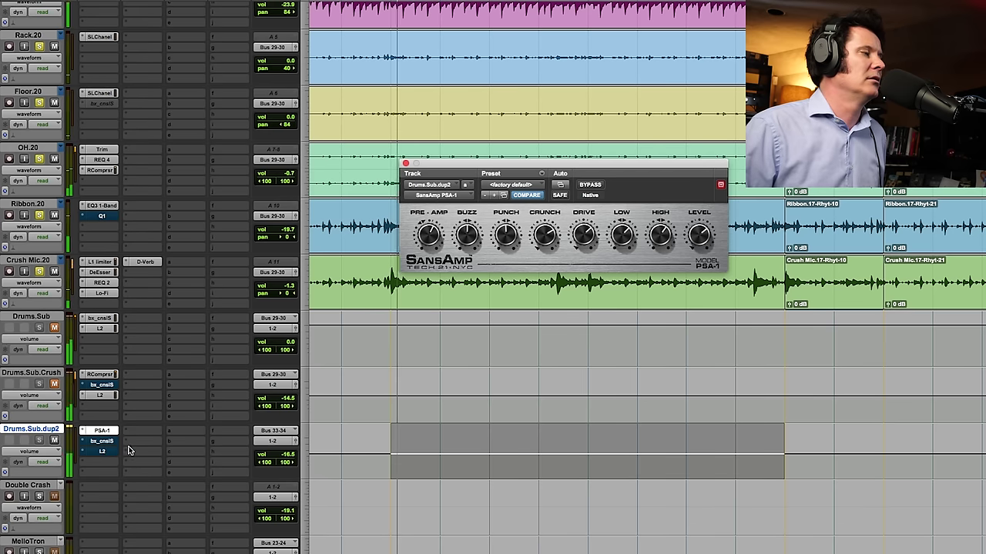
pyautogui.moveTo(279, 454); pyautogui.dragTo(282, 446)
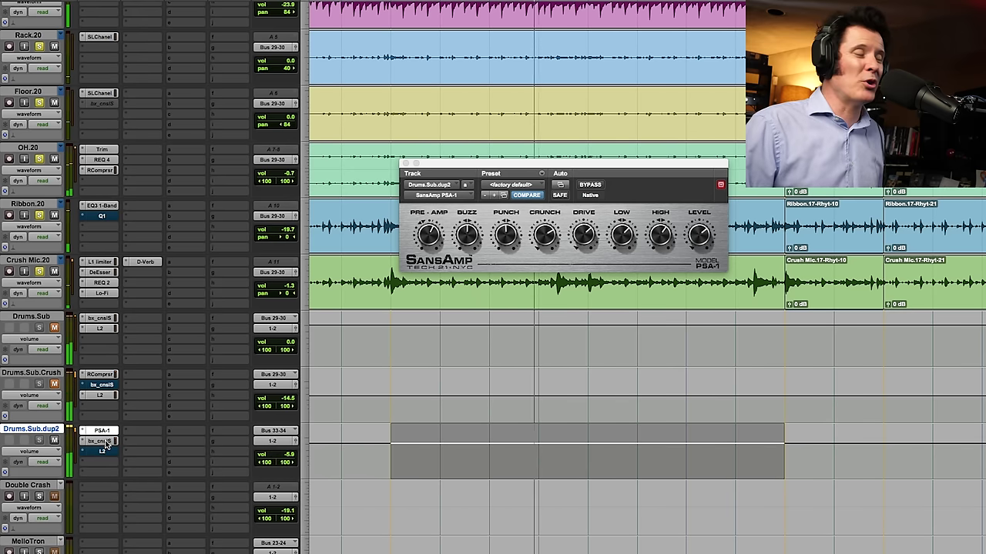
# Step: Re-enable bx_console SSL 4000 E and the L2 limiter on Drums.Sub.dup2, viewing each plug-in during playback
pyautogui.click(101, 442)
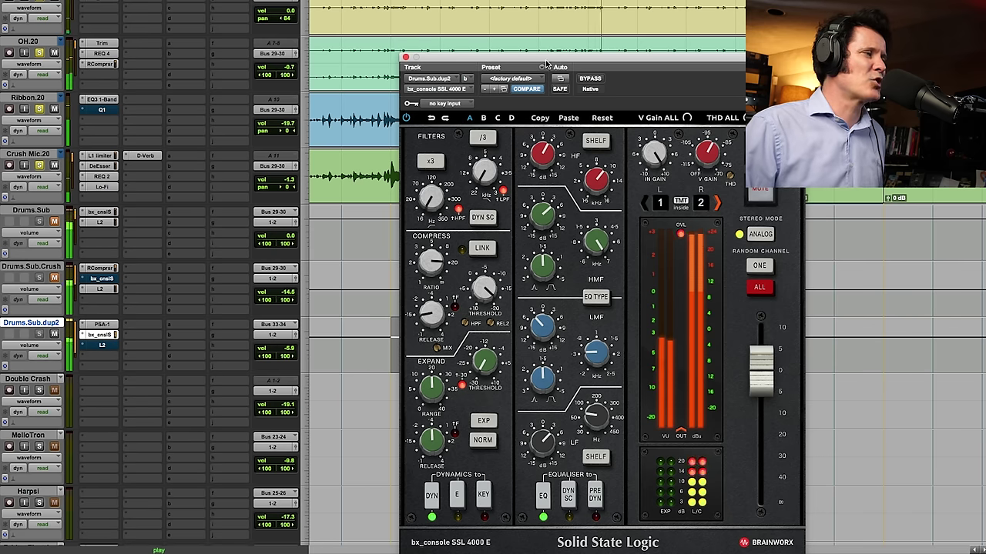
pyautogui.moveTo(485, 60); pyautogui.dragTo(469, 0)
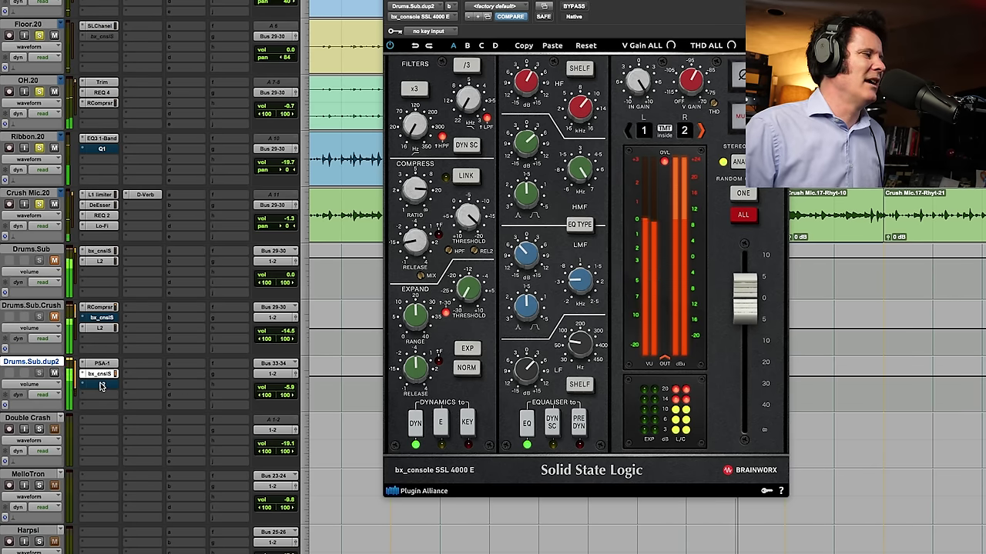
pyautogui.click(103, 385)
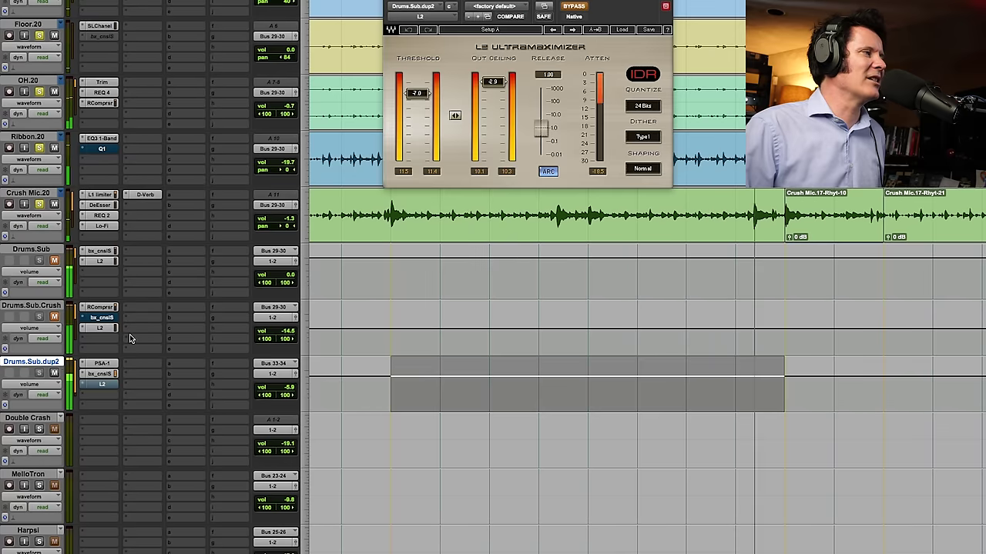
pyautogui.click(574, 7)
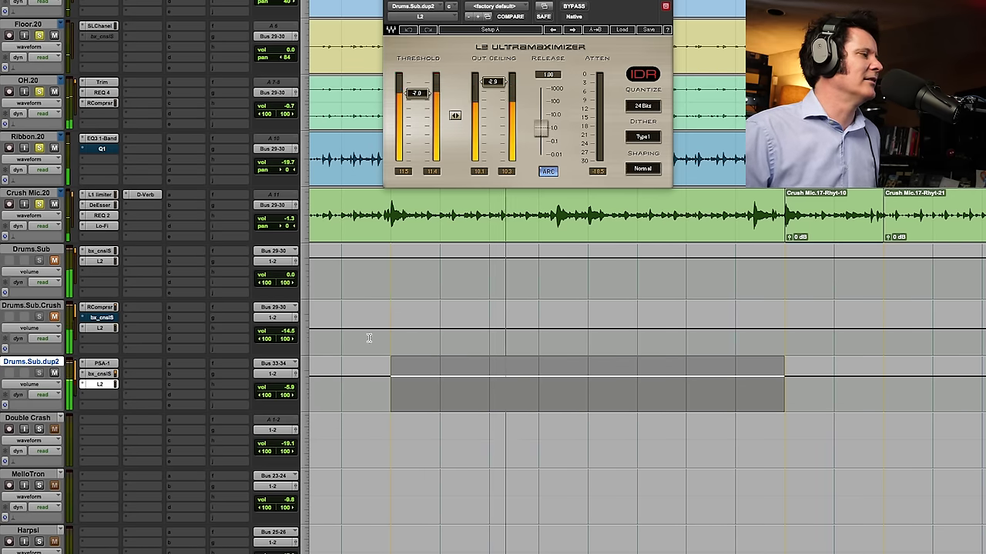
# Step: Set Drums.Sub.dup2 to -9.8 dB and Drums.Sub.Crush to -6.6 dB, unmuting Drums.Sub.Crush and Drums.Sub
pyautogui.click(286, 389)
pyautogui.moveTo(286, 389); pyautogui.dragTo(286, 393)
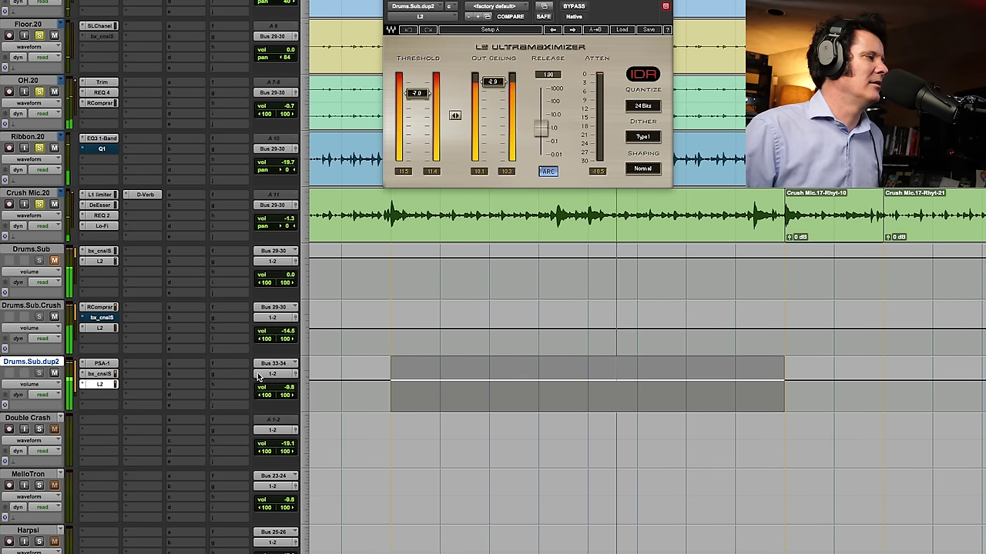
pyautogui.moveTo(285, 334); pyautogui.dragTo(286, 324)
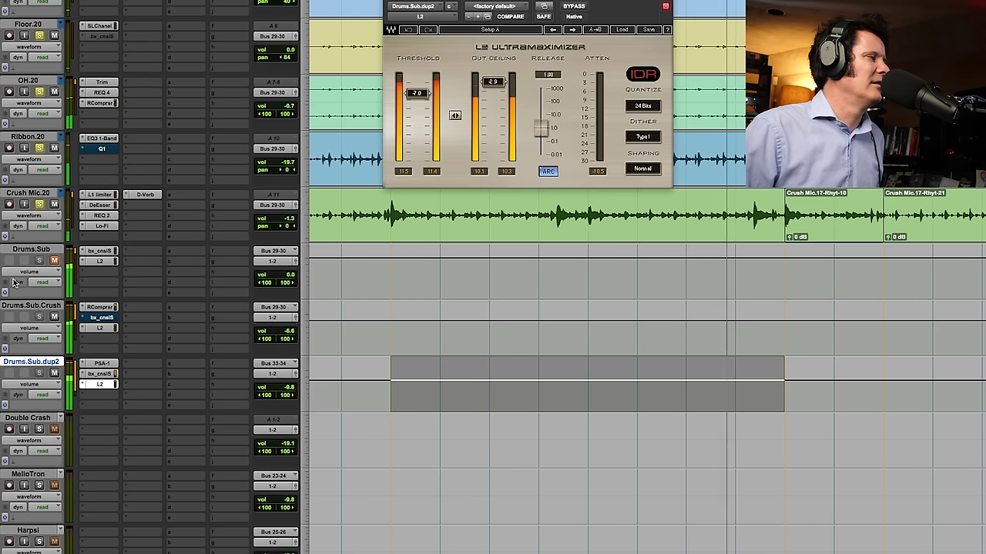
pyautogui.click(54, 260)
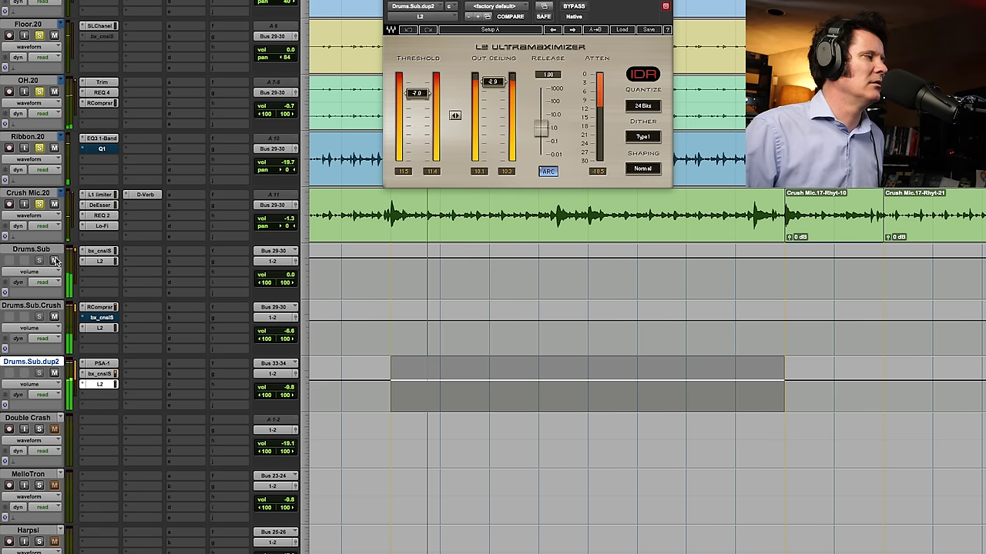
pyautogui.click(54, 317)
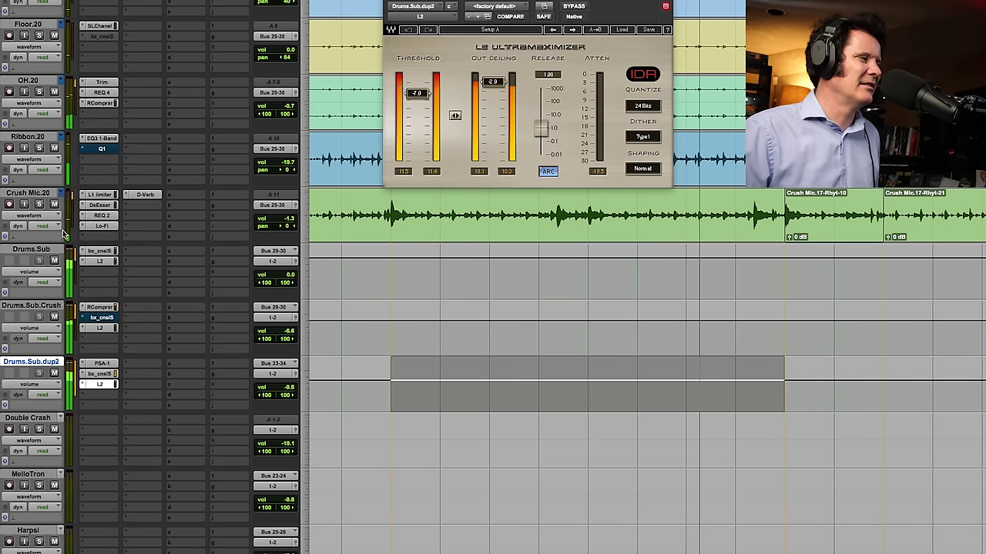
# Step: Lower Drums.Sub.dup2 to -15.7 dB and Drums.Sub.Crush to -8.7 dB in the full mix, then re-solo the drum tracks
pyautogui.moveTo(285, 386); pyautogui.dragTo(278, 394)
pyautogui.moveTo(284, 333); pyautogui.dragTo(286, 327)
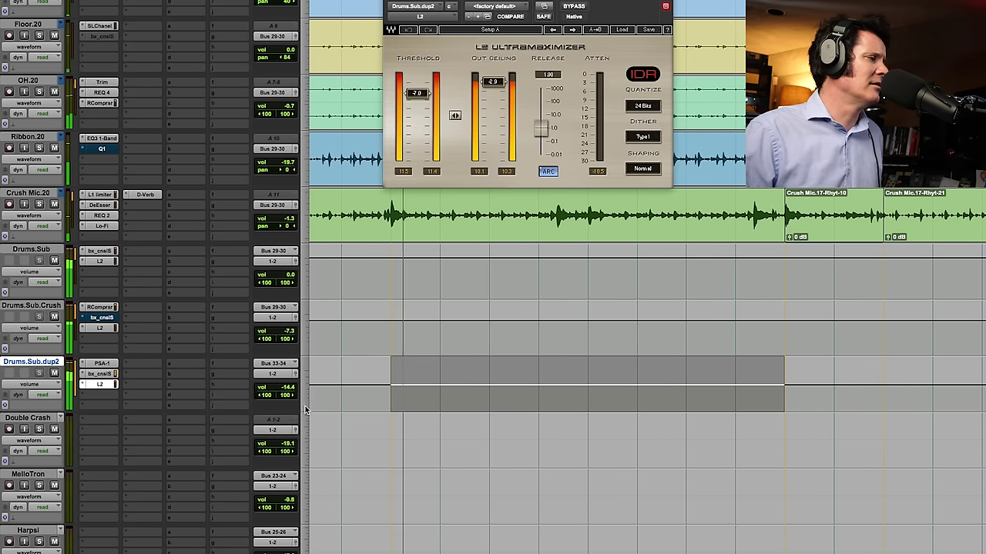
pyautogui.moveTo(284, 393); pyautogui.dragTo(284, 393)
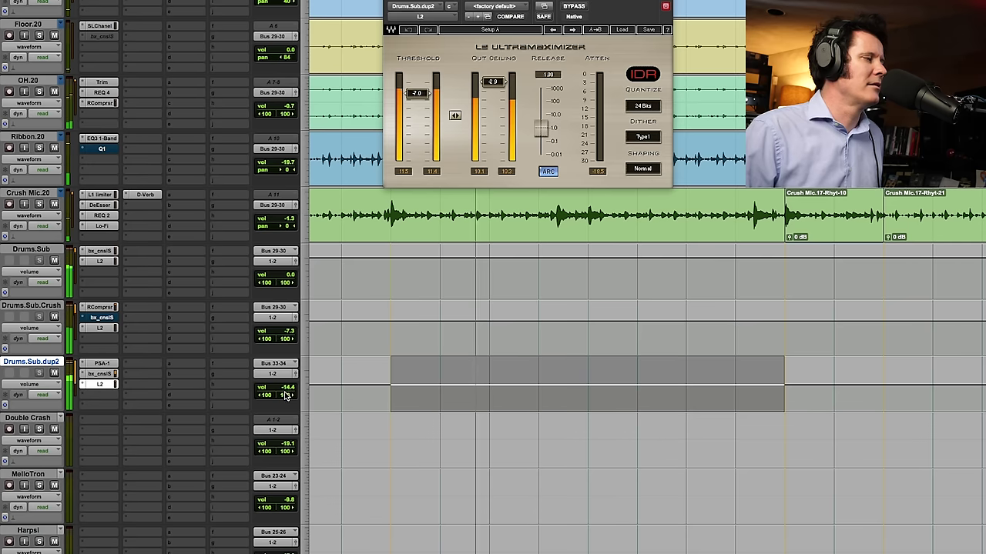
pyautogui.moveTo(285, 394); pyautogui.dragTo(285, 394)
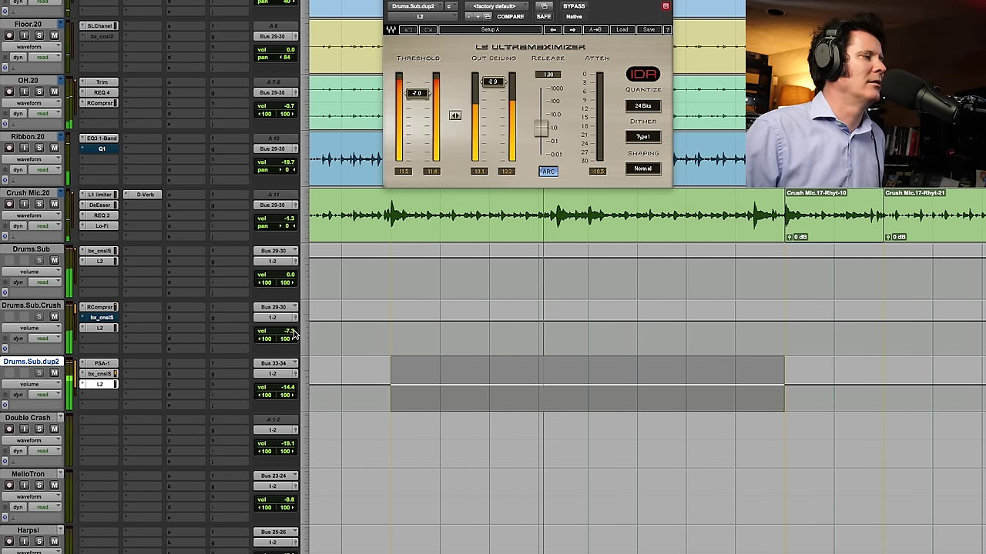
pyautogui.moveTo(291, 334); pyautogui.dragTo(289, 333)
pyautogui.moveTo(285, 388); pyautogui.dragTo(285, 391)
pyautogui.click(40, 204)
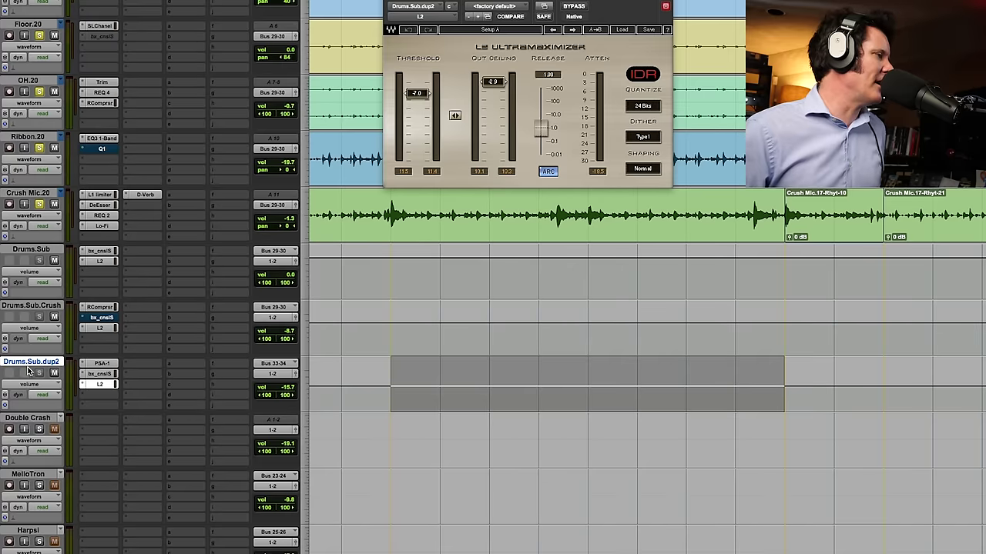
# Step: Audition Drums.Sub.Crush with its RCompressor open while Drums.Sub and Drums.Sub.dup2 are muted
pyautogui.press('space')
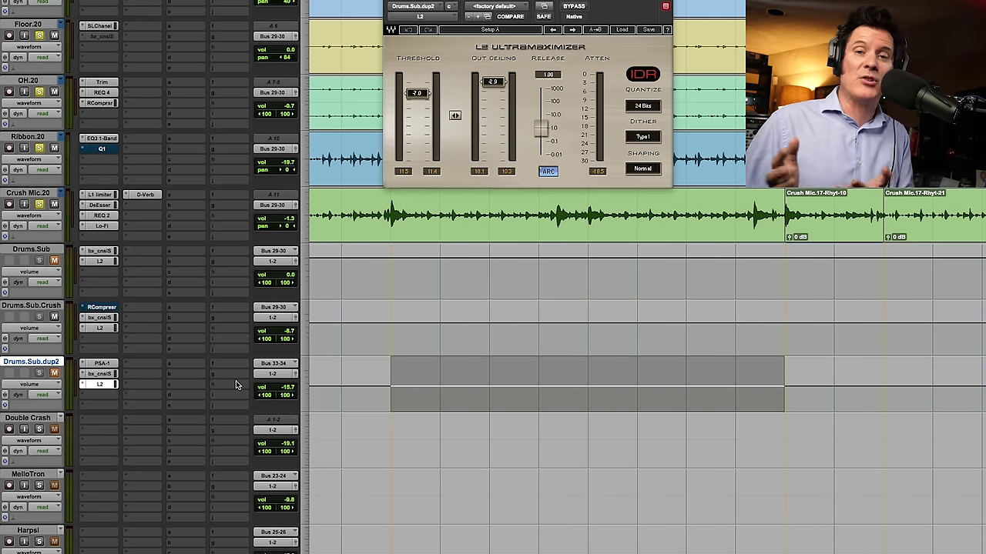
pyautogui.click(106, 308)
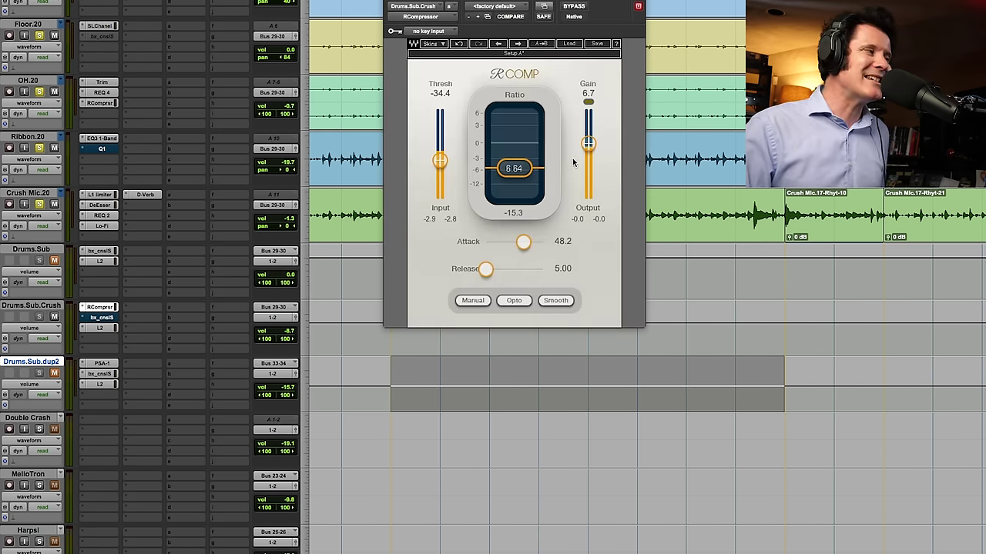
pyautogui.press('space')
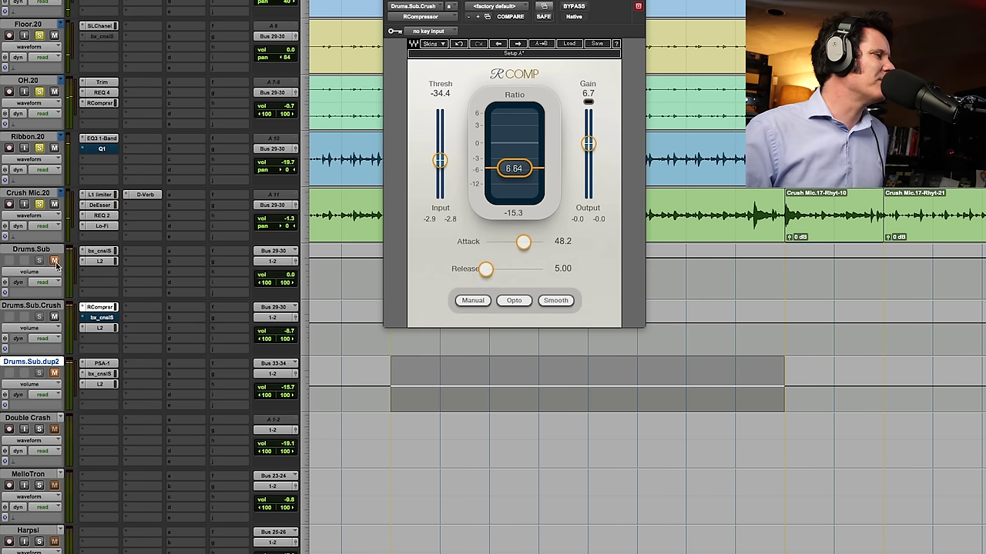
# Step: Audition Drums.Sub.dup2 alone with its SansAmp PSA-1 open, then bring up its bx_console with all drum buses playing
pyautogui.click(108, 363)
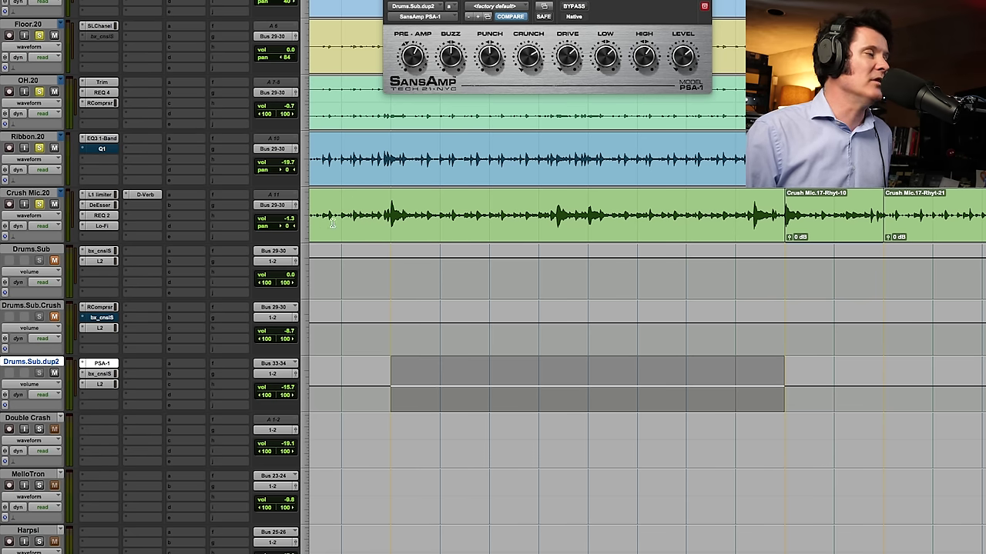
pyautogui.press('space')
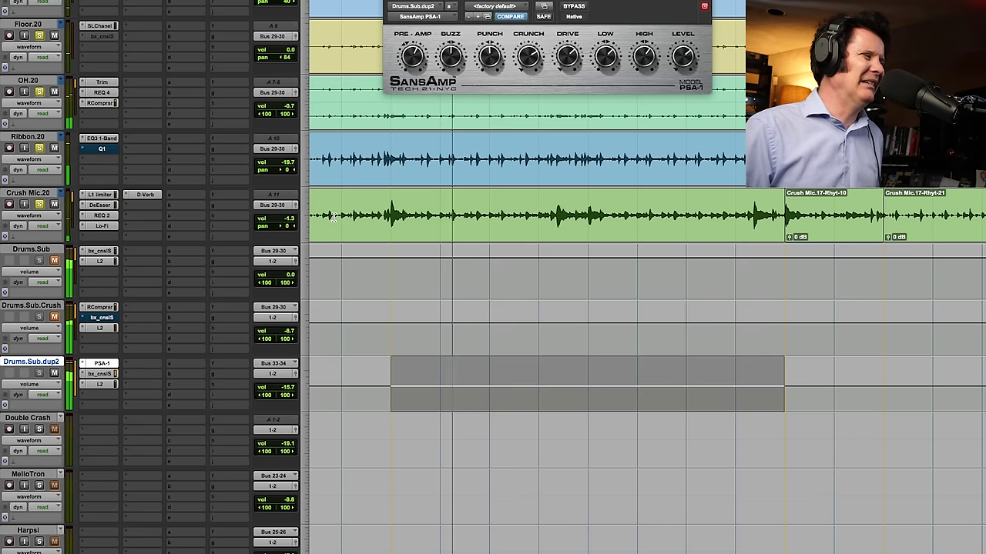
pyautogui.click(108, 374)
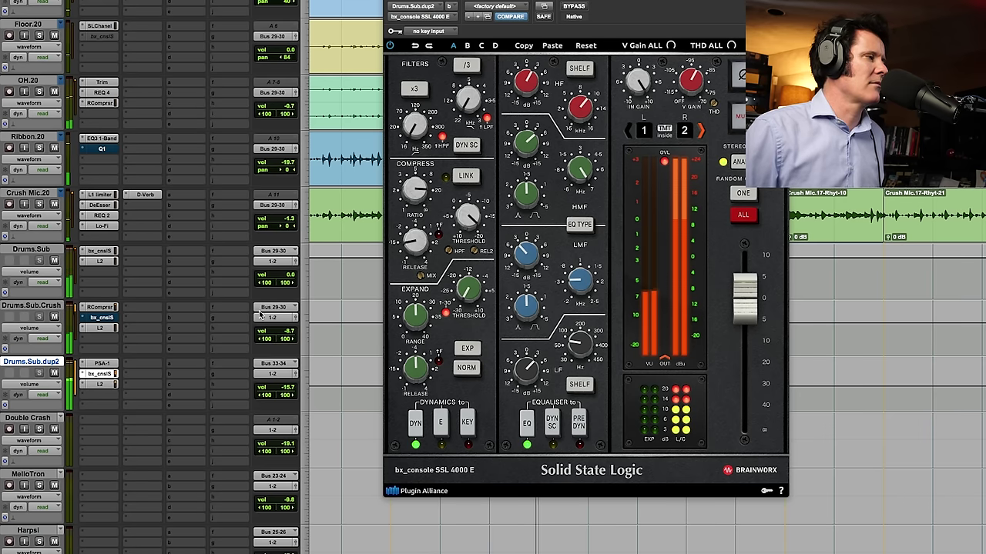
# Step: Lower Drums.Sub.Crush to -12.6 dB and Drums.Sub.dup2 to -19.7 dB in stages during playback, then close the bx_console window
pyautogui.click(289, 336)
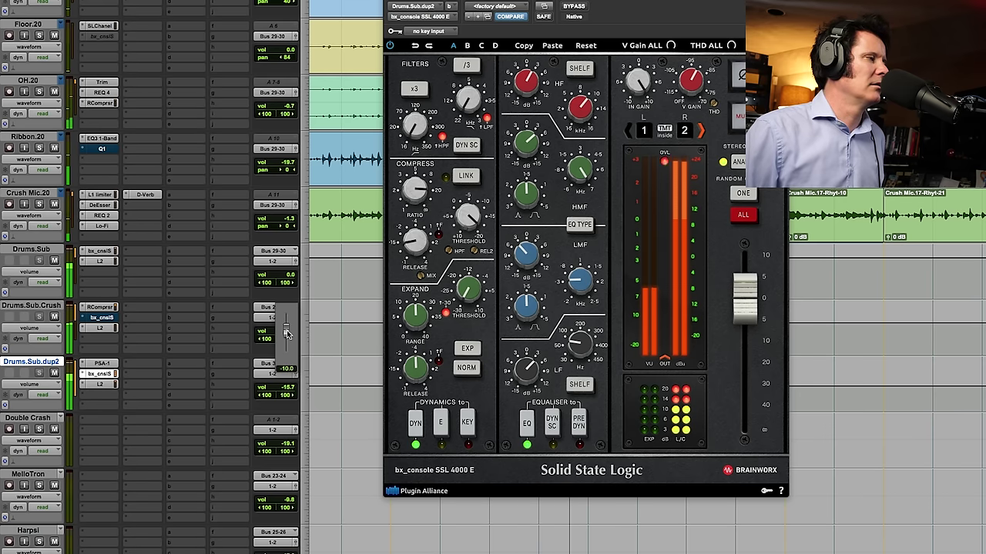
pyautogui.moveTo(287, 387); pyautogui.dragTo(287, 391)
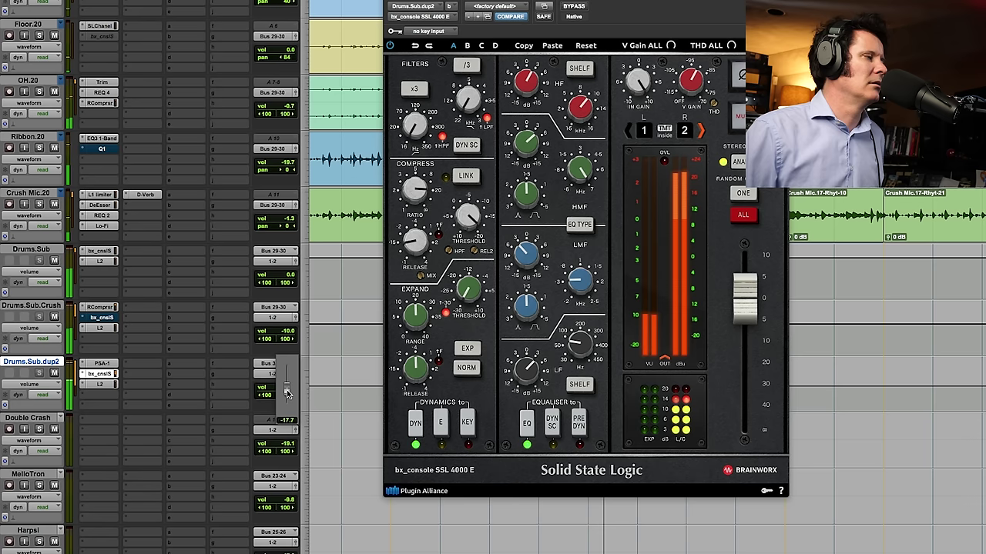
pyautogui.moveTo(288, 330); pyautogui.dragTo(289, 335)
pyautogui.click(286, 389)
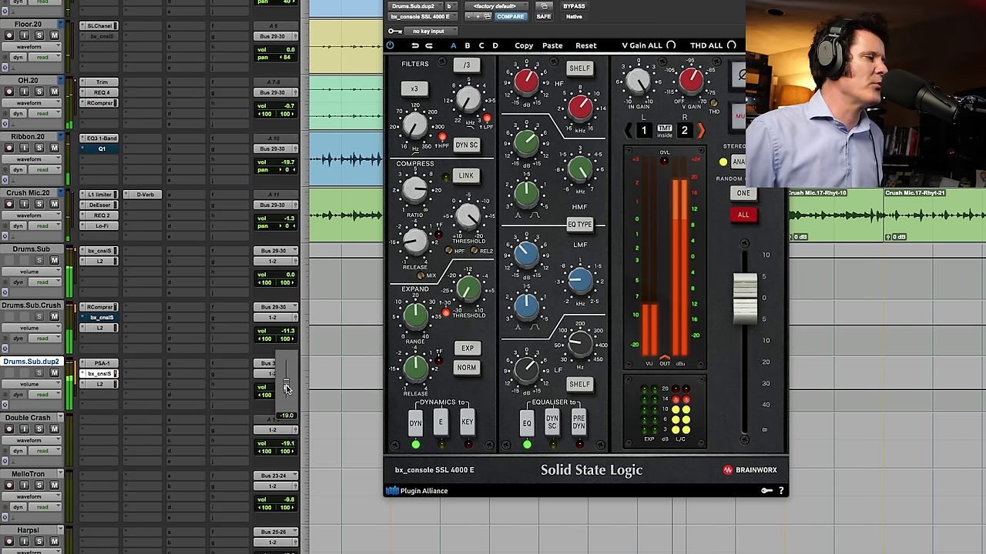
pyautogui.moveTo(286, 389); pyautogui.dragTo(285, 389)
pyautogui.moveTo(287, 330); pyautogui.dragTo(289, 333)
pyautogui.press('super+w')
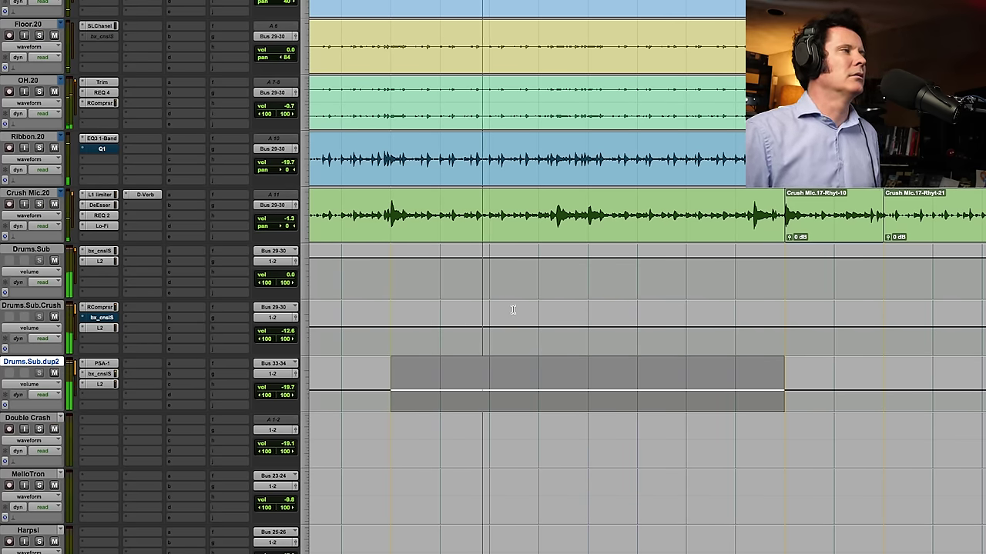
# Step: Fine-tune Drums.Sub.Crush down to -13.2 dB against the full mix
pyautogui.scroll(-8, 513, 309)
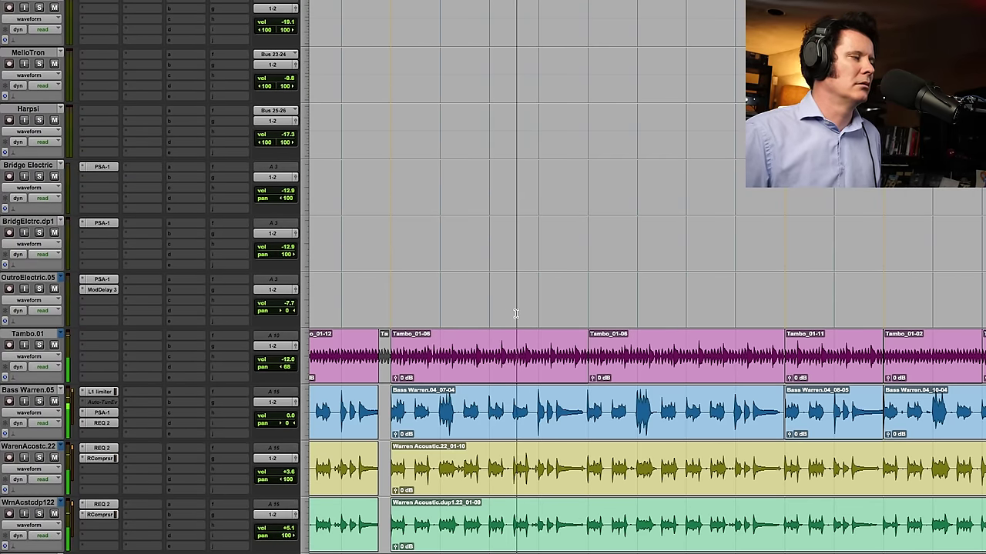
pyautogui.scroll(1, 367, 354)
pyautogui.scroll(3, 367, 355)
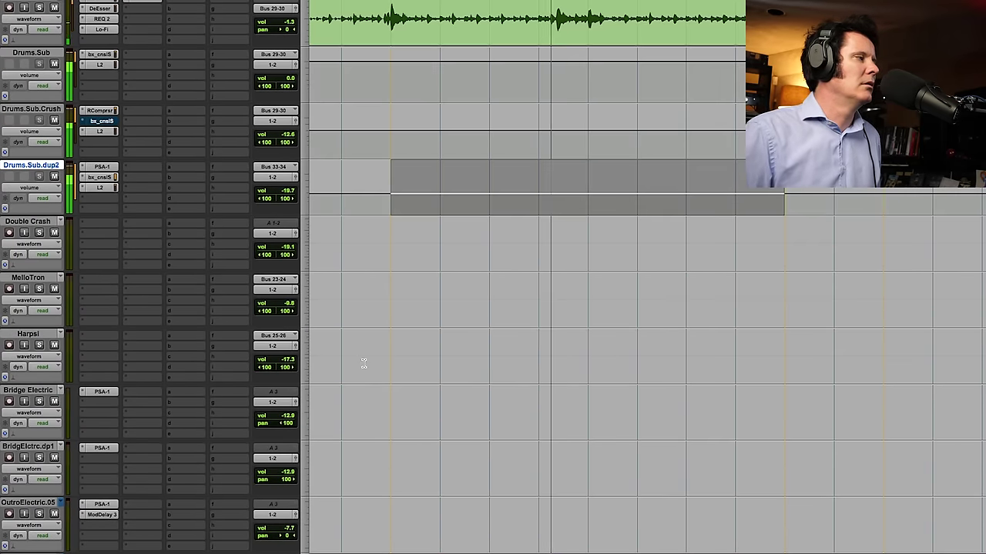
pyautogui.moveTo(291, 136); pyautogui.dragTo(290, 141)
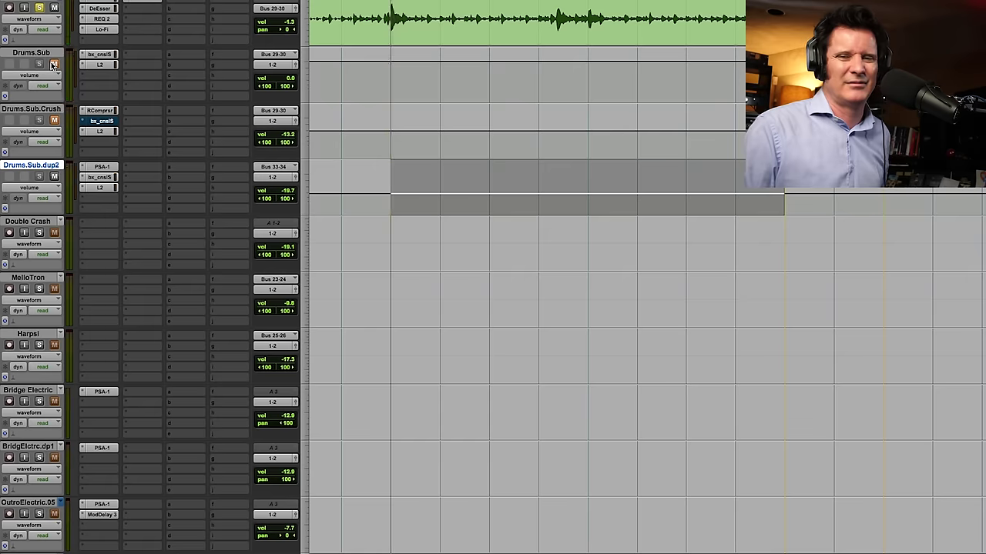
pyautogui.moveTo(295, 199); pyautogui.dragTo(289, 180)
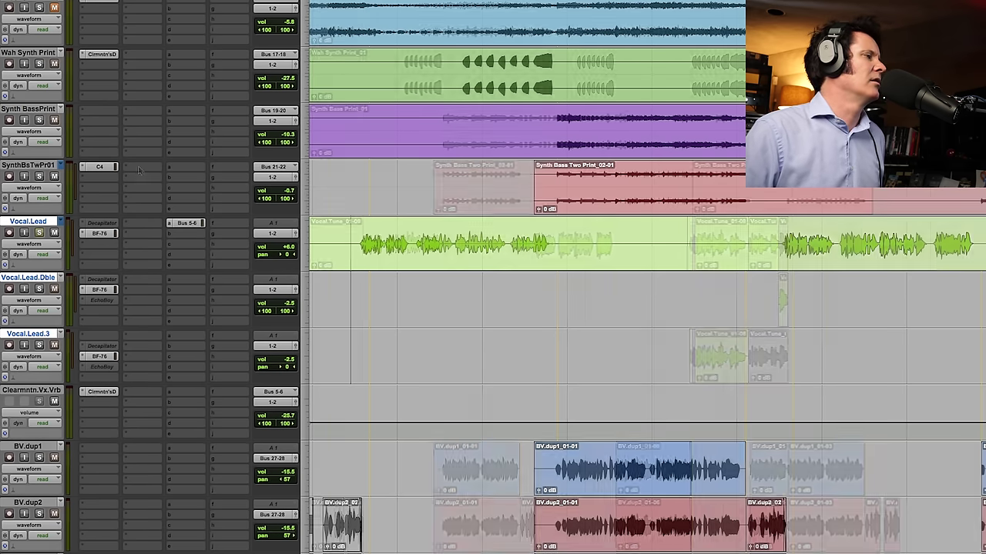
# Step: Play the soloed Vocal.Lead passage and open the track's BF-76 limiter
pyautogui.hotkey('ctrl', '[')
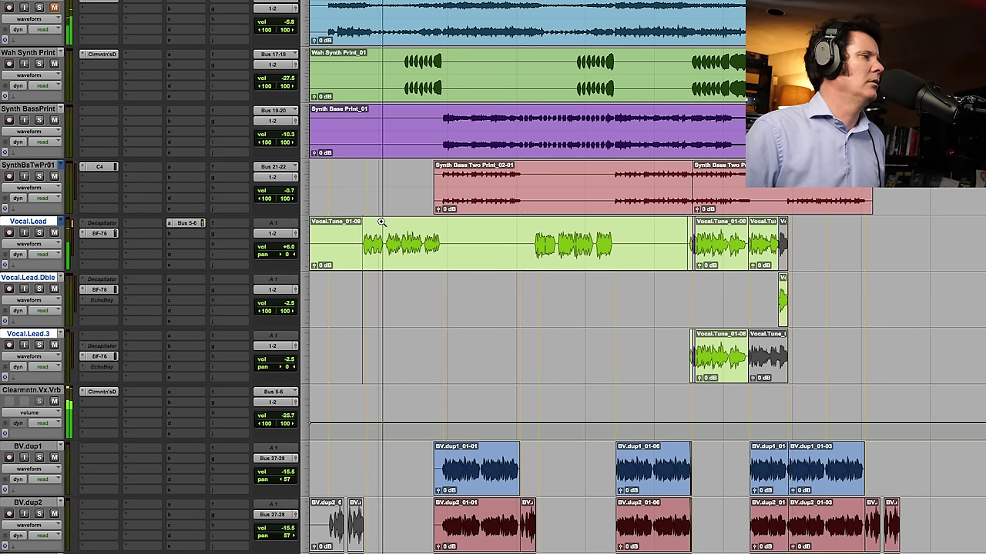
pyautogui.hotkey('ctrl', ']')
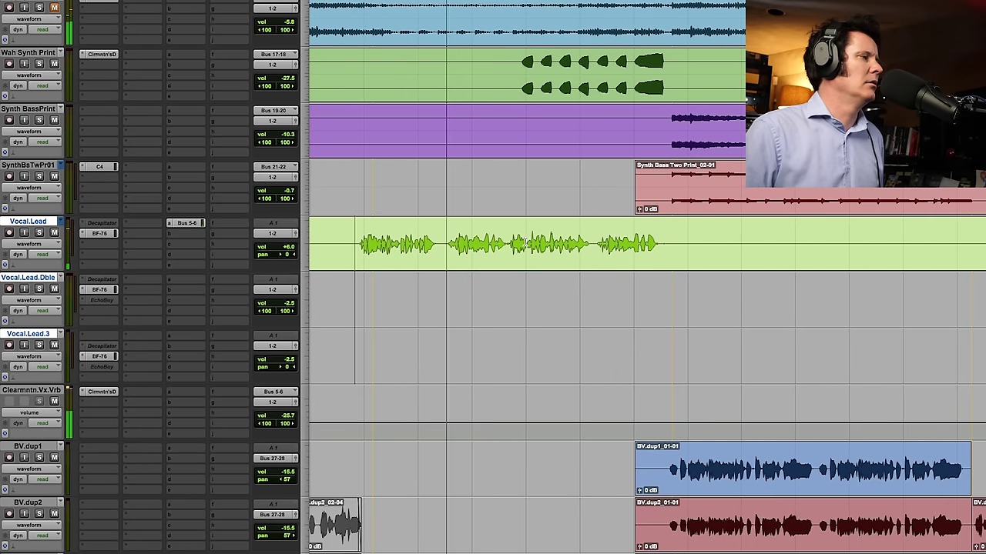
pyautogui.click(100, 234)
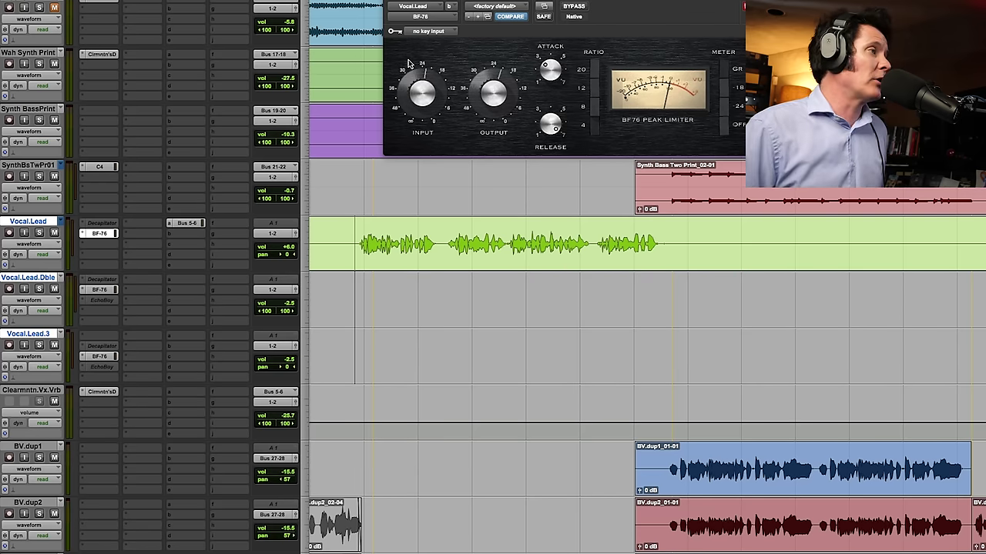
# Step: Audition the lead vocal passage through its BF-76 limiter and duplicate the Vocal.Lead track
pyautogui.press('space')
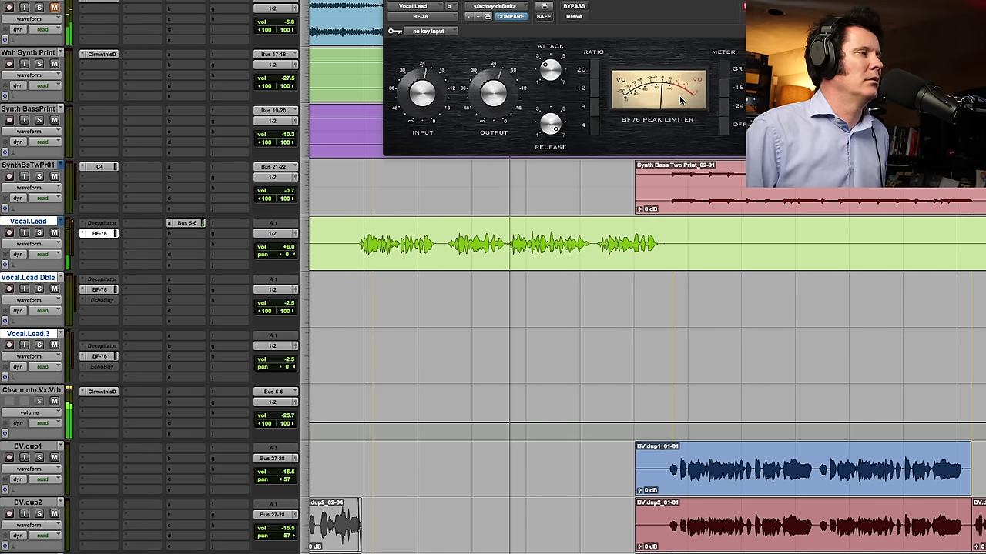
pyautogui.press('space')
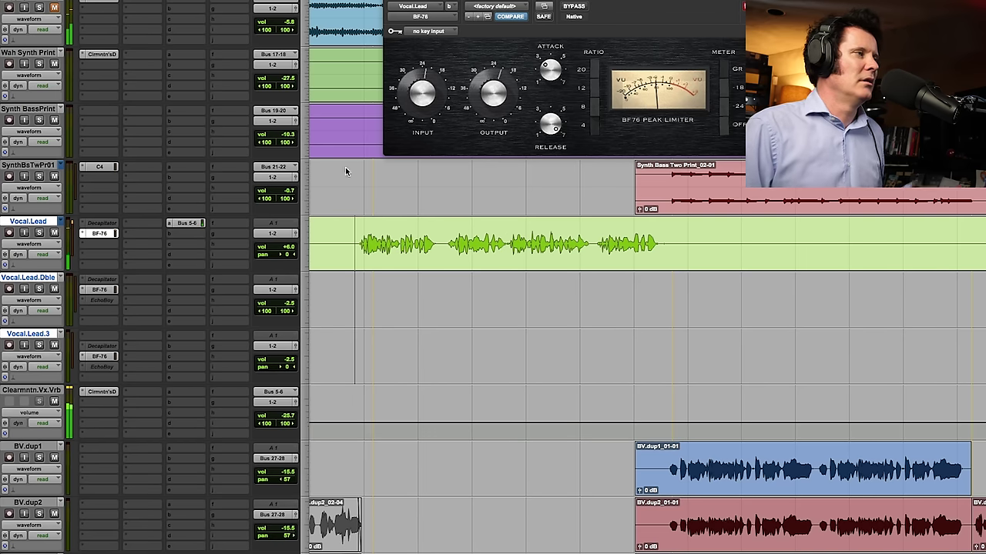
pyautogui.click(32, 223)
pyautogui.hotkey('alt', 'shift', 'd')
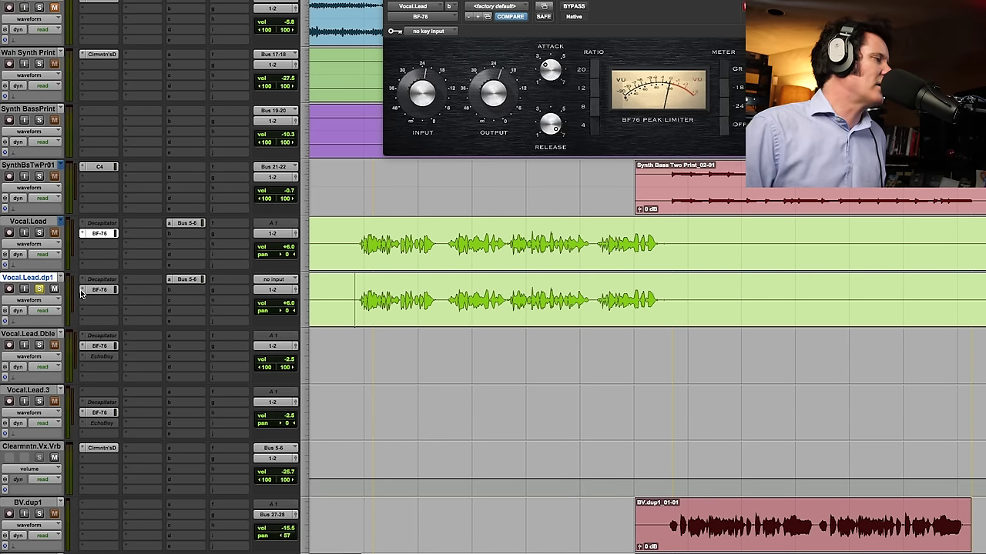
# Step: Replace the BF-76 insert on Vocal.Lead.dup1 with the Impact (mono) compressor
pyautogui.click(82, 291)
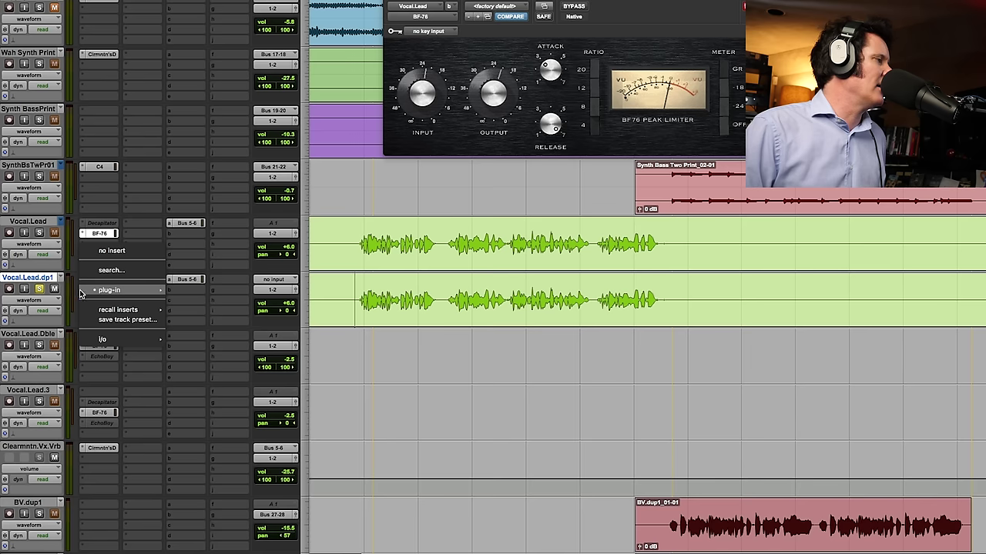
pyautogui.moveTo(116, 290)
pyautogui.moveTo(201, 83)
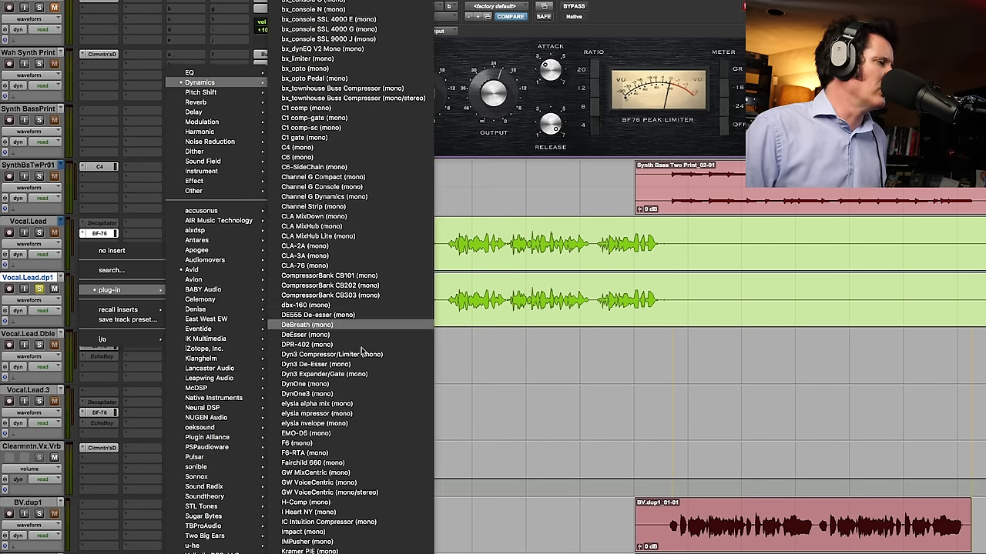
pyautogui.click(348, 533)
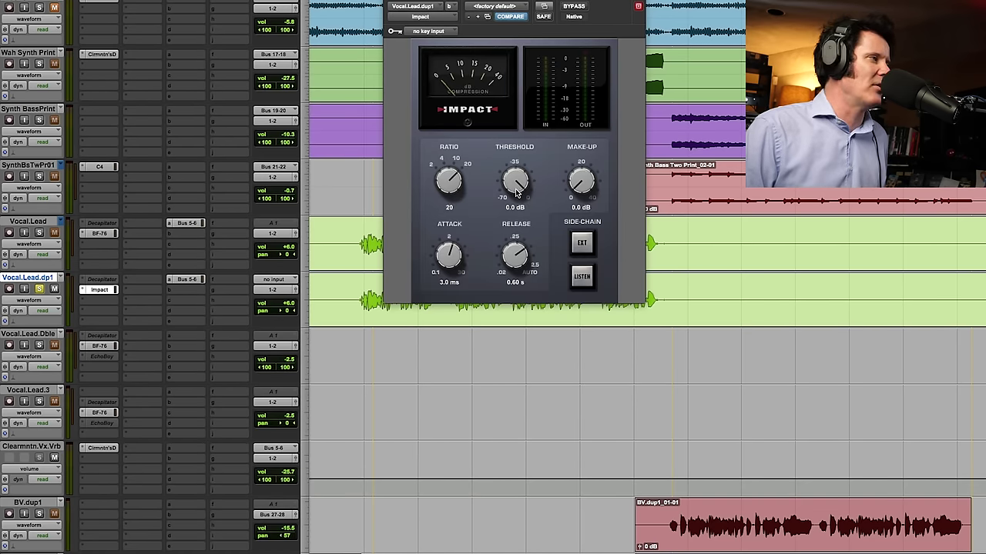
# Step: During playback, set Impact's threshold to -55.1 dB, its release to Auto and its make-up gain to 21.8 dB
pyautogui.press('space')
pyautogui.moveTo(519, 185); pyautogui.dragTo(501, 305)
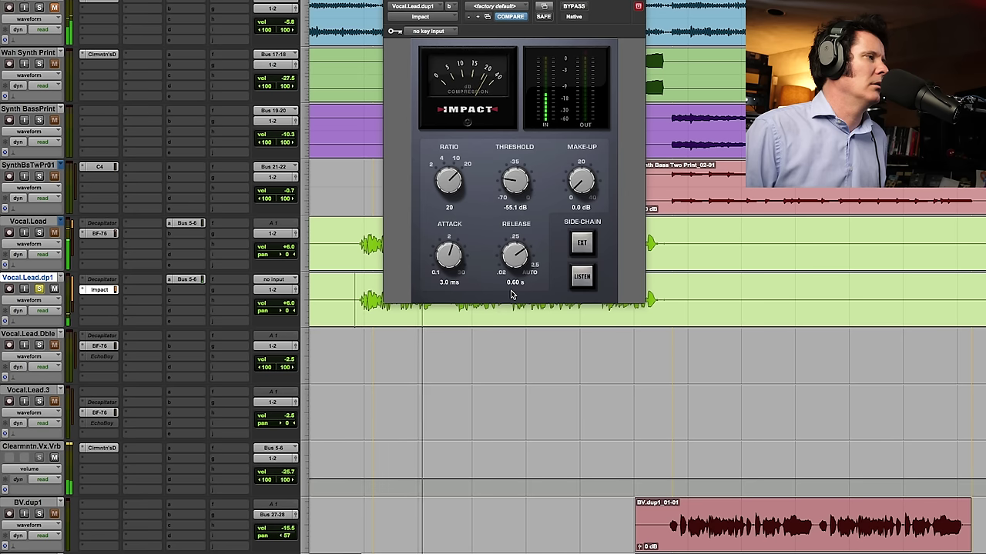
pyautogui.moveTo(576, 183); pyautogui.dragTo(577, 137)
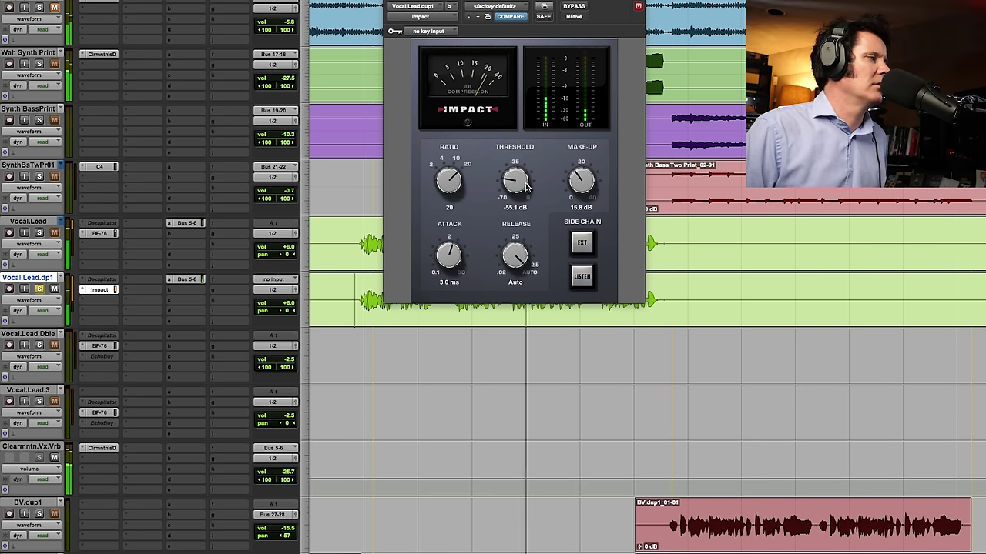
pyautogui.moveTo(581, 184); pyautogui.dragTo(580, 168)
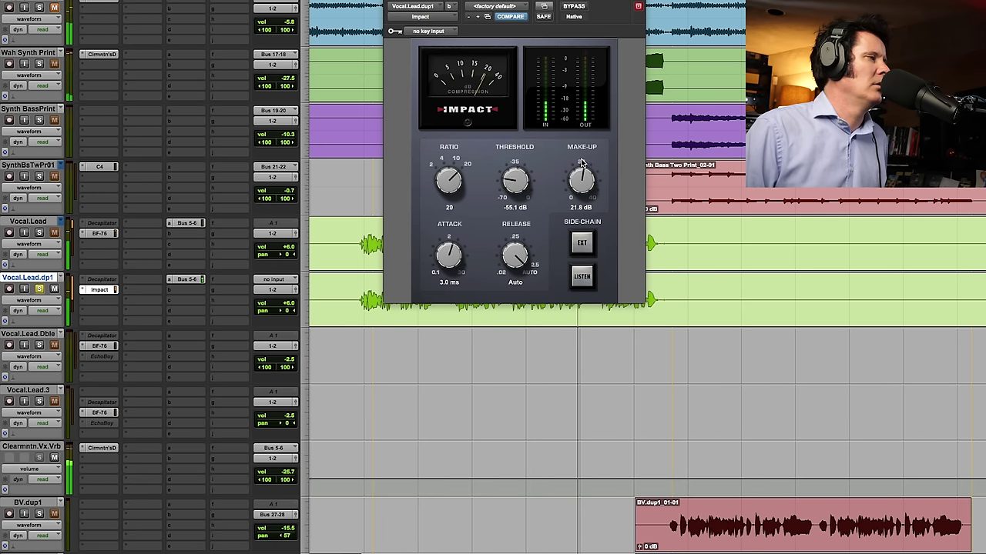
# Step: Mute the duplicate vocal's Bus 5-6 send, raise Impact's make-up to 24.5 dB and lower its threshold to -60.5 dB
pyautogui.click(185, 279)
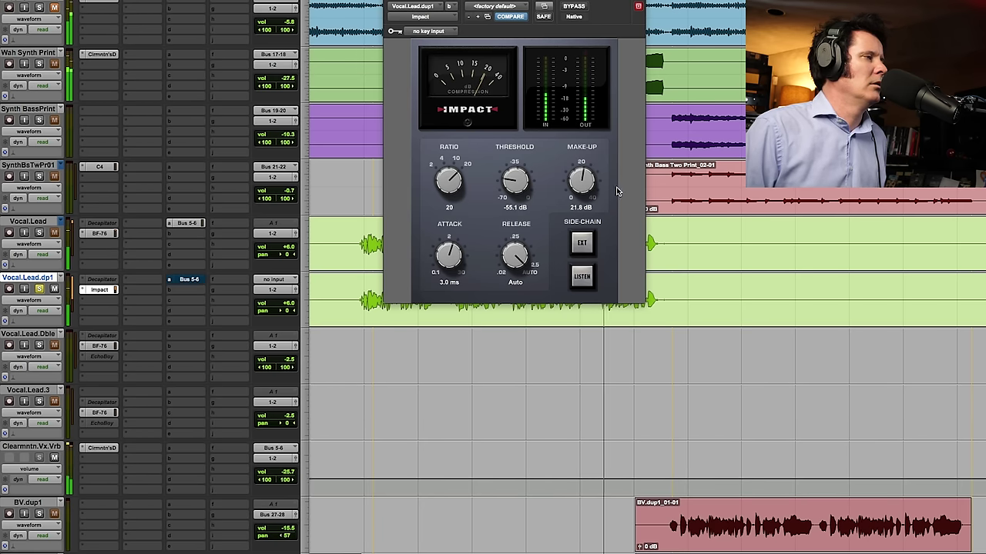
pyautogui.moveTo(581, 178); pyautogui.dragTo(587, 168)
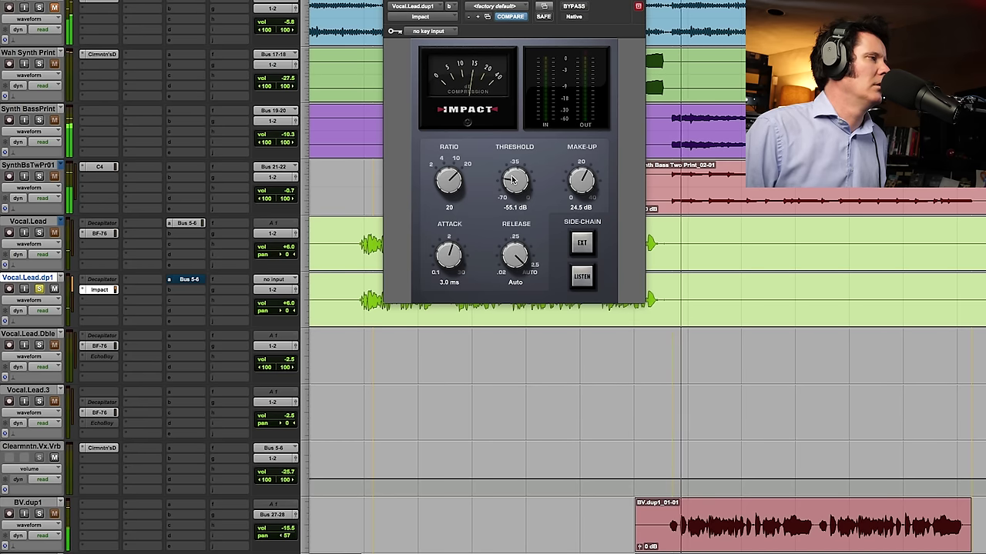
pyautogui.moveTo(511, 189); pyautogui.dragTo(507, 189)
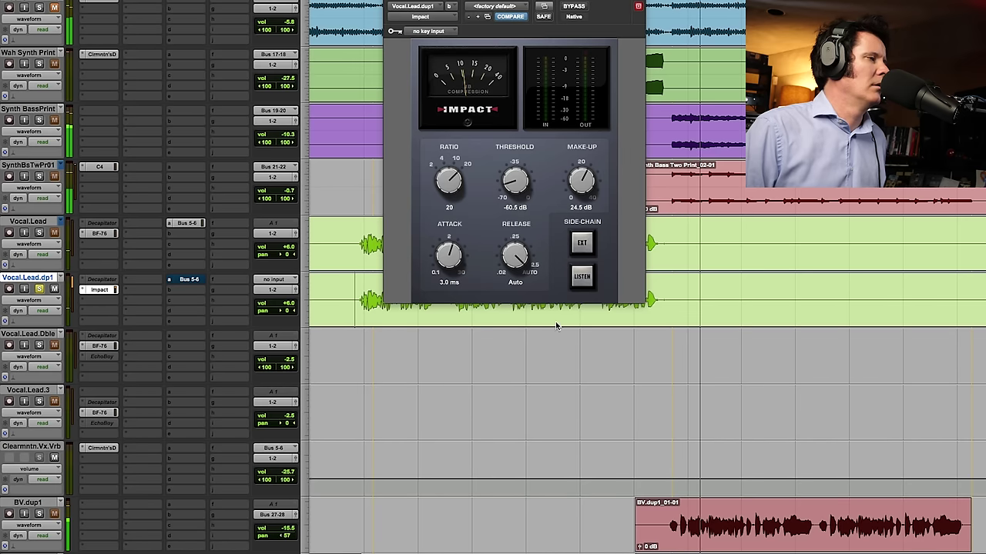
# Step: Select the lead vocal passage, play Vocal.Lead together with its crushed duplicate, and close the Impact window
pyautogui.keyDown('shift'); pyautogui.click(654, 307); pyautogui.keyUp('shift')
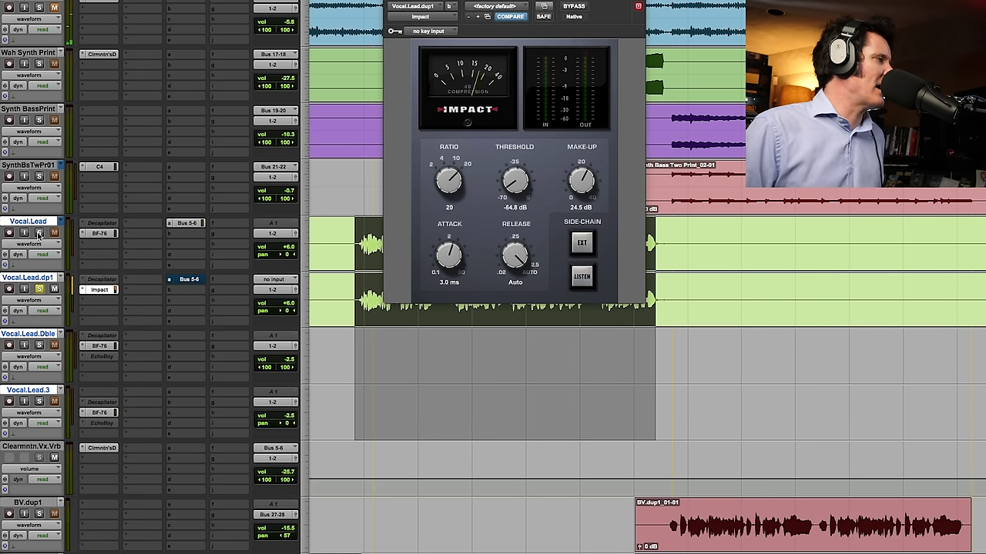
pyautogui.press('space')
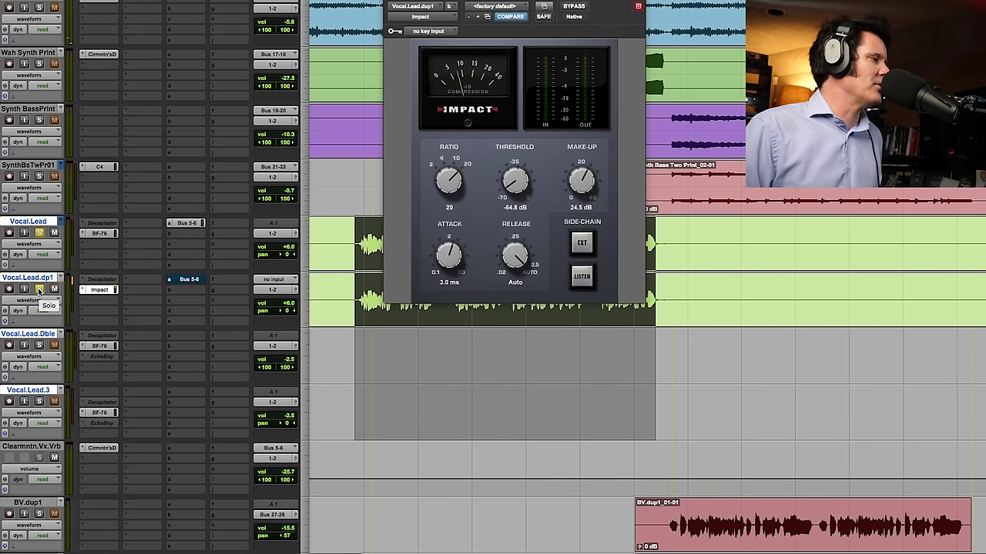
pyautogui.click(99, 289)
pyautogui.scroll(-3, 154, 293)
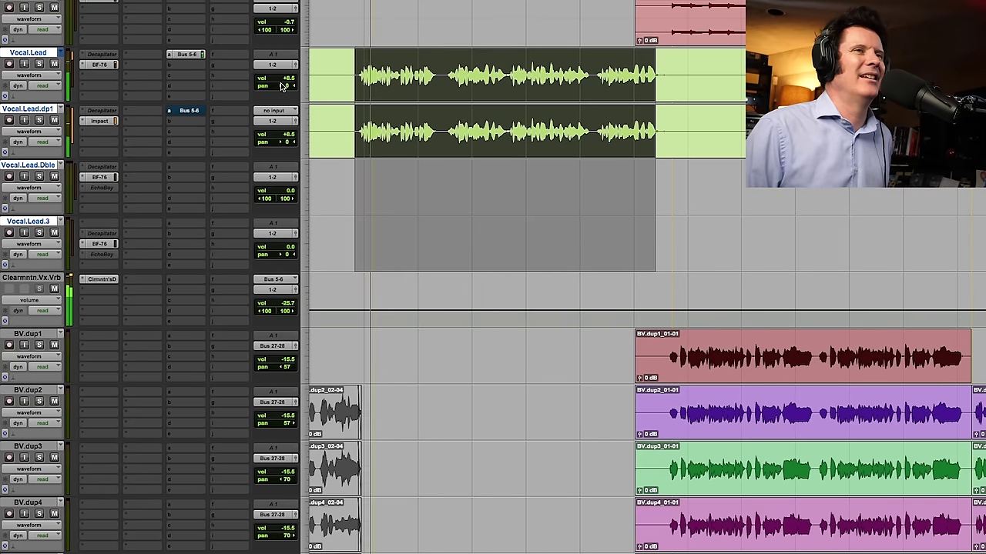
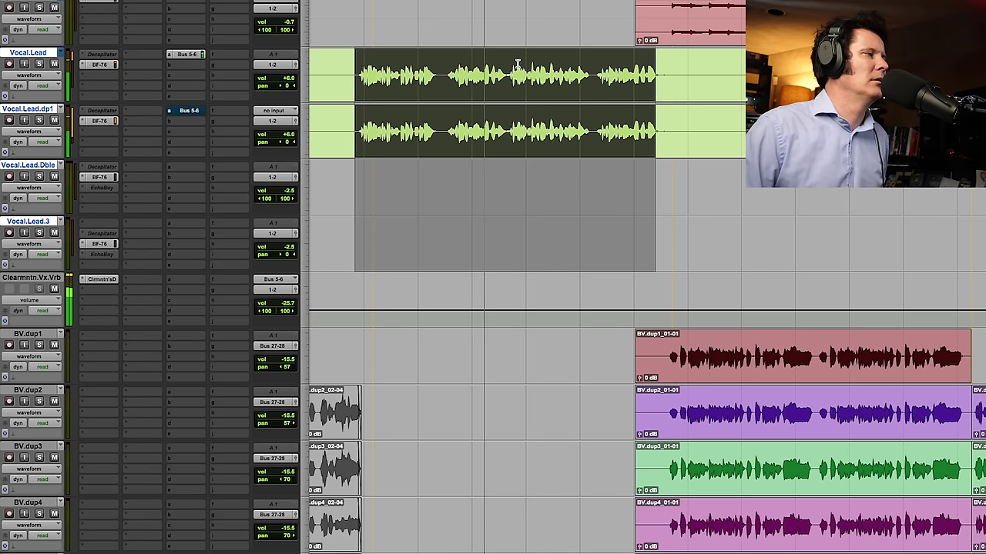
# Step: Compare the vocal without and with Vocal.Lead.dp1 by toggling its mute, then lower the duplicate to -1.3 dB
pyautogui.click(56, 120)
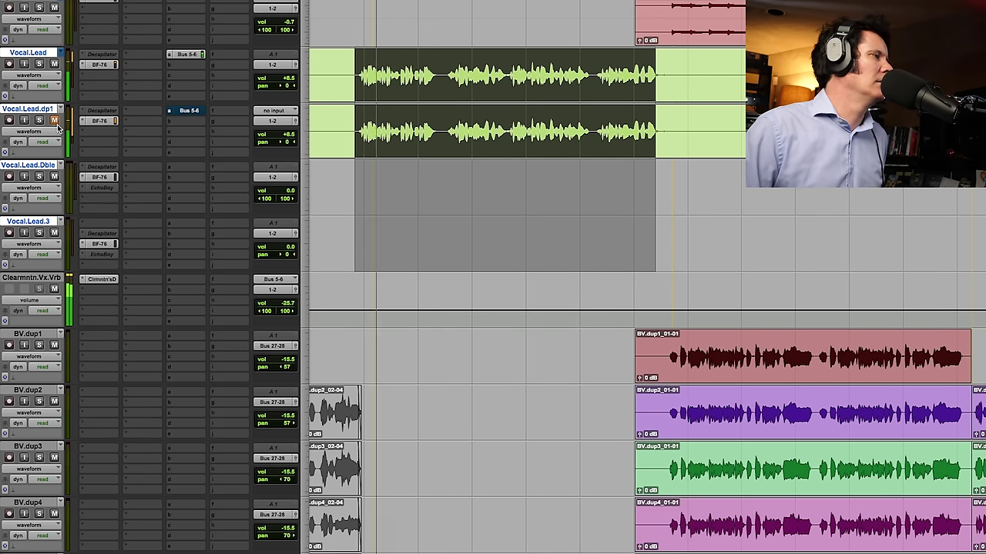
pyautogui.click(54, 120)
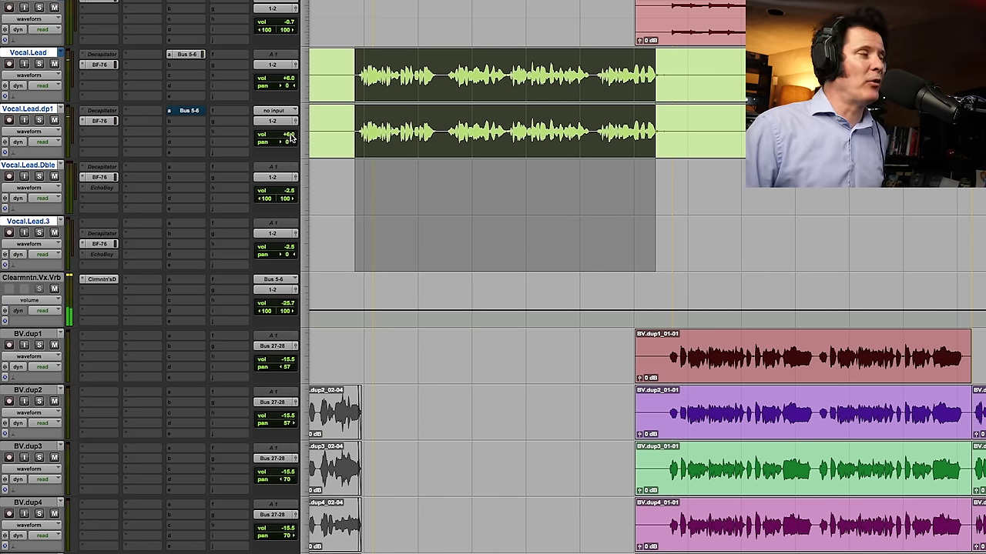
pyautogui.click(289, 138)
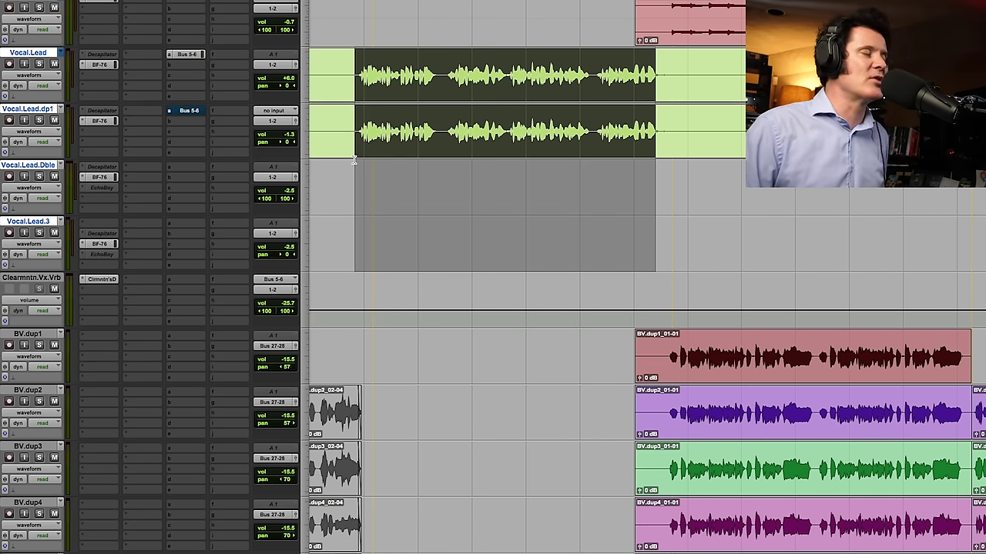
# Step: Lower Vocal.Lead.dp1 to -2.6 dB during playback and compare the blend with the duplicate muted and unmuted
pyautogui.press('space')
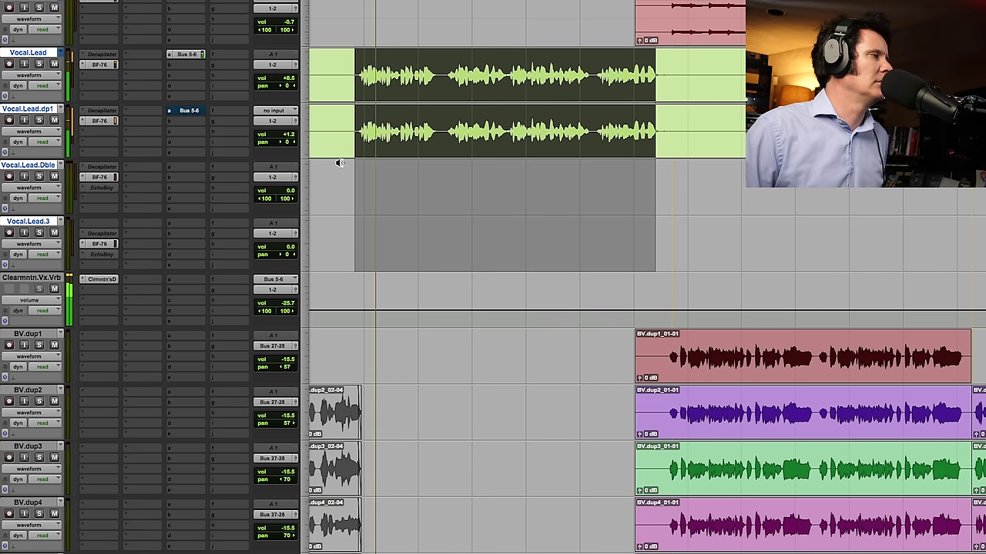
pyautogui.click(282, 137)
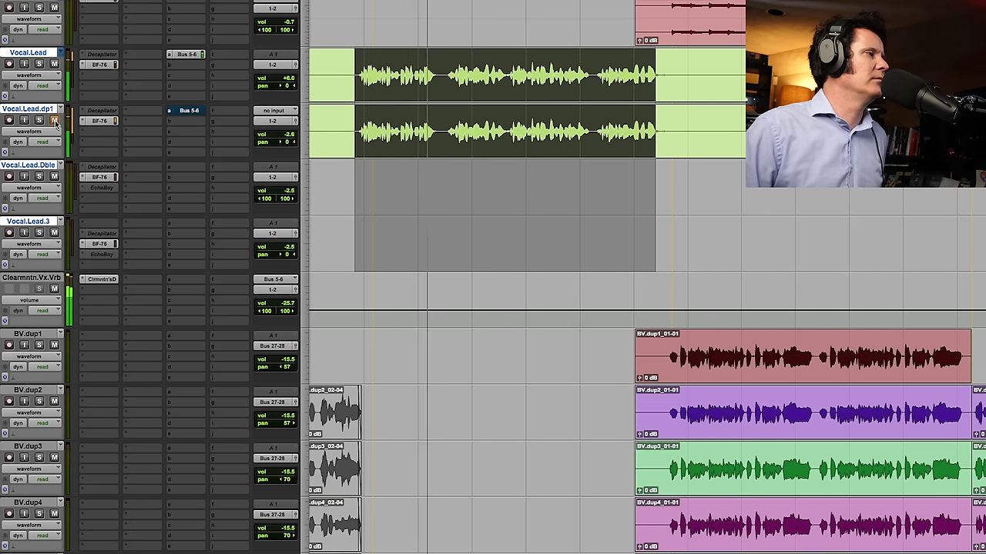
pyautogui.click(55, 120)
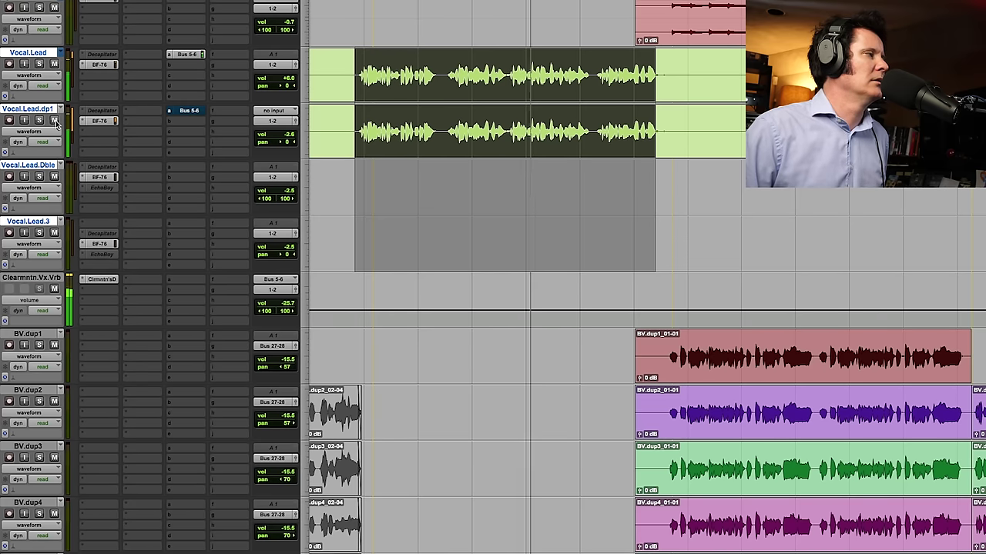
pyautogui.press('space')
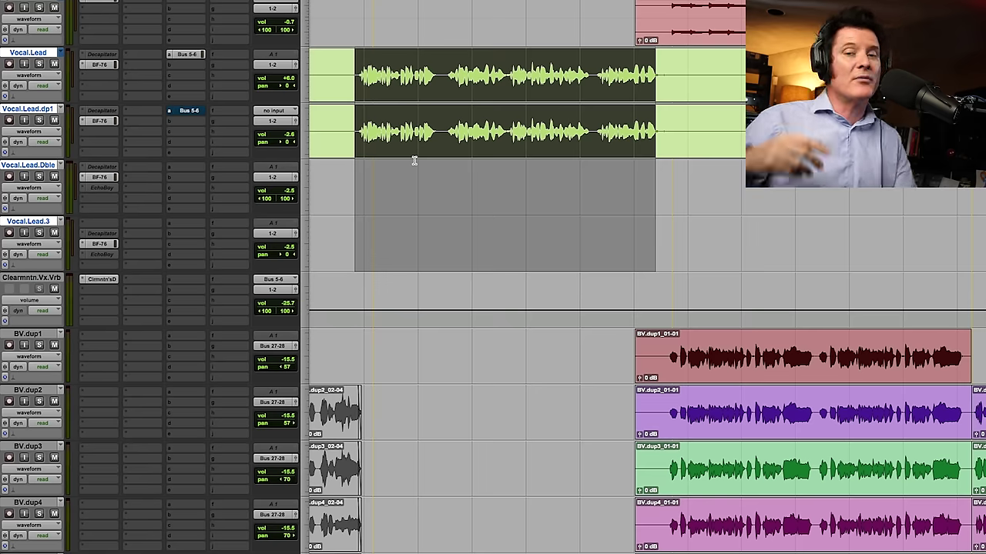
# Step: Go to the chorus Tele acoustic guitar tracks and audition WrnChrsTlAc02 on its own
pyautogui.scroll(-2, 456, 203)
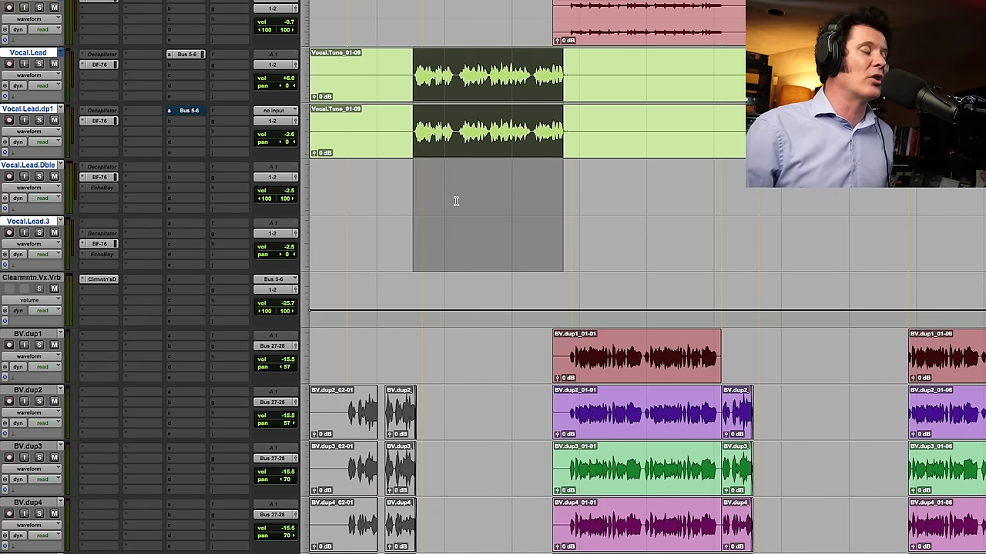
pyautogui.scroll(-15, 455, 200)
pyautogui.scroll(-20, 454, 201)
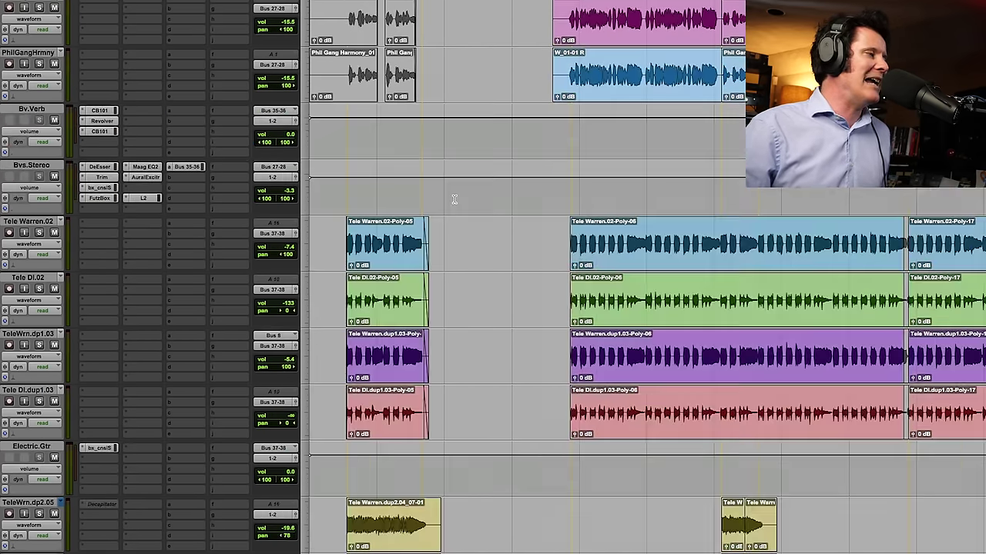
pyautogui.scroll(-3, 435, 211)
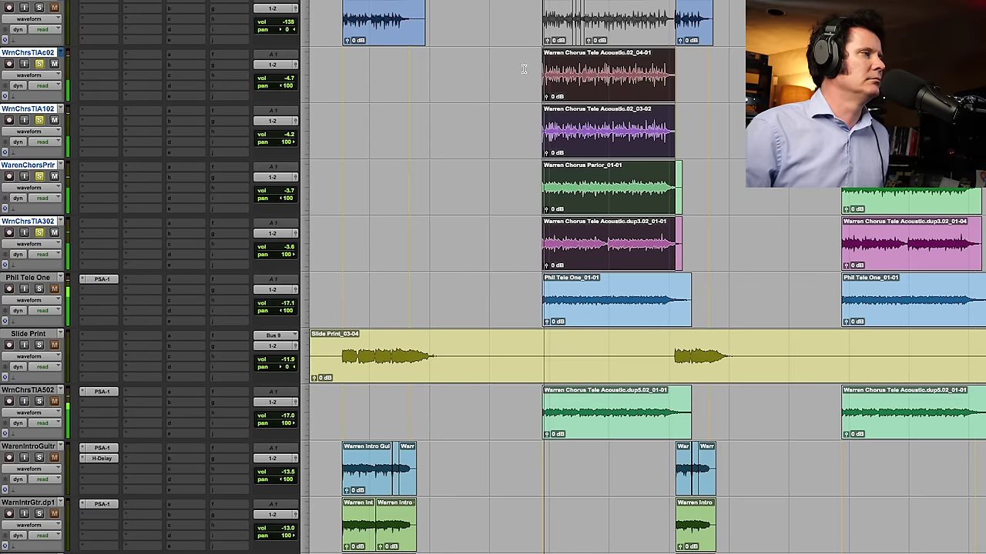
pyautogui.scroll(3, 497, 89)
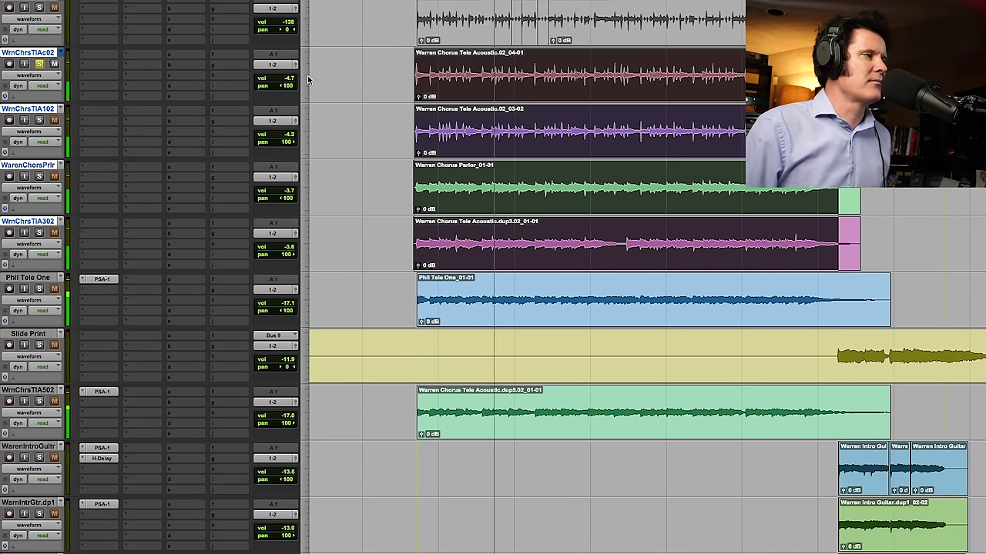
pyautogui.press('space')
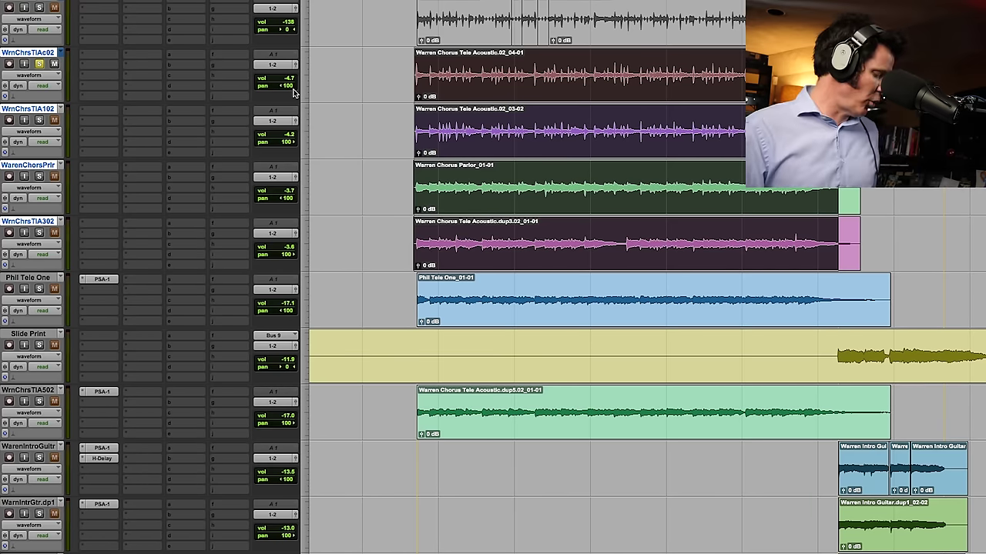
# Step: Play the chorus guitars, adding WrnChrsTlA102, WarenChorsPrlr and WrnChrsTlA302 to the solo one after another
pyautogui.press('space')
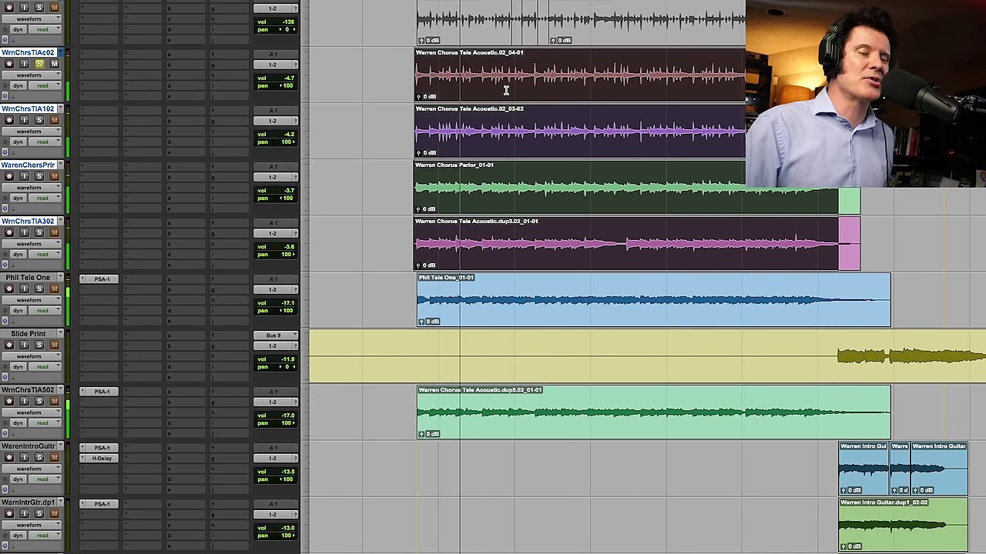
pyautogui.click(39, 120)
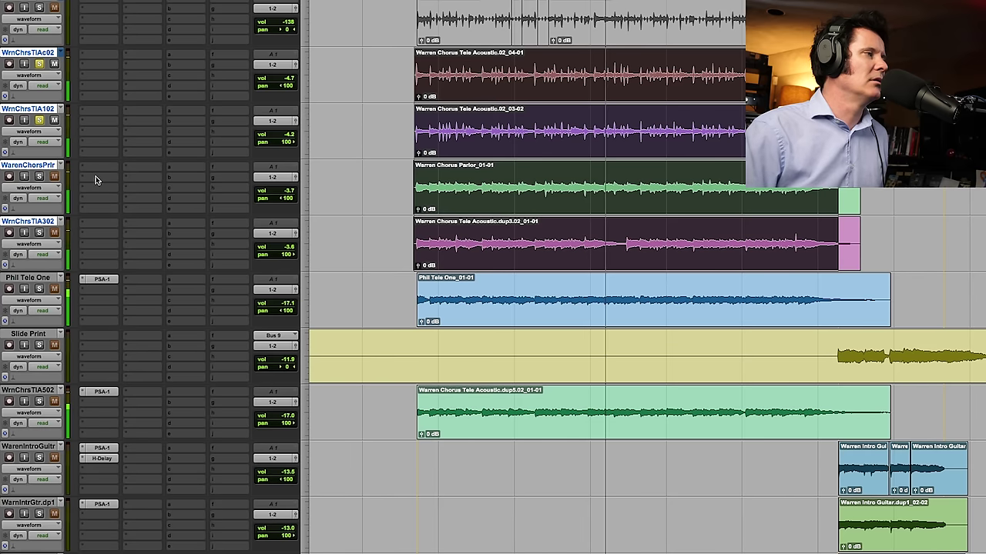
pyautogui.click(39, 177)
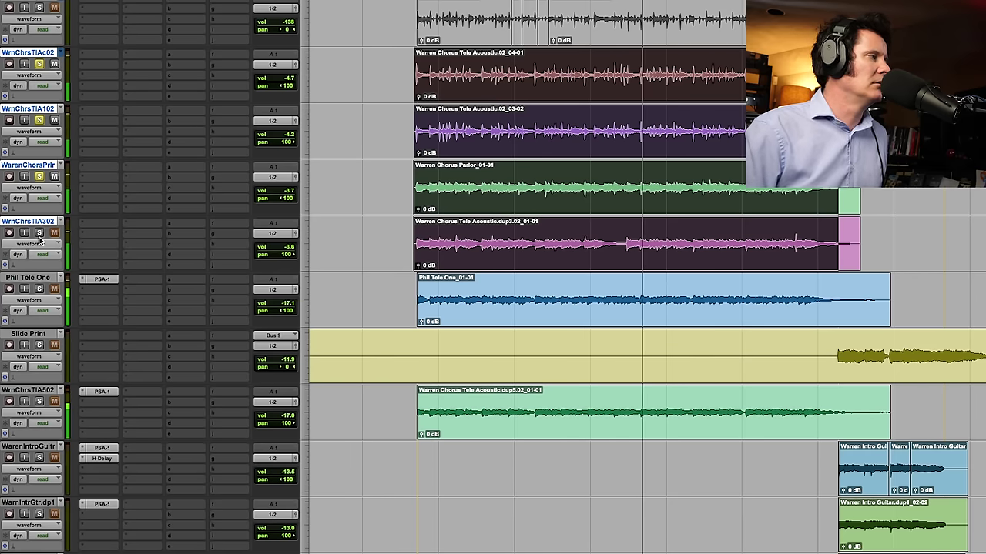
pyautogui.click(39, 232)
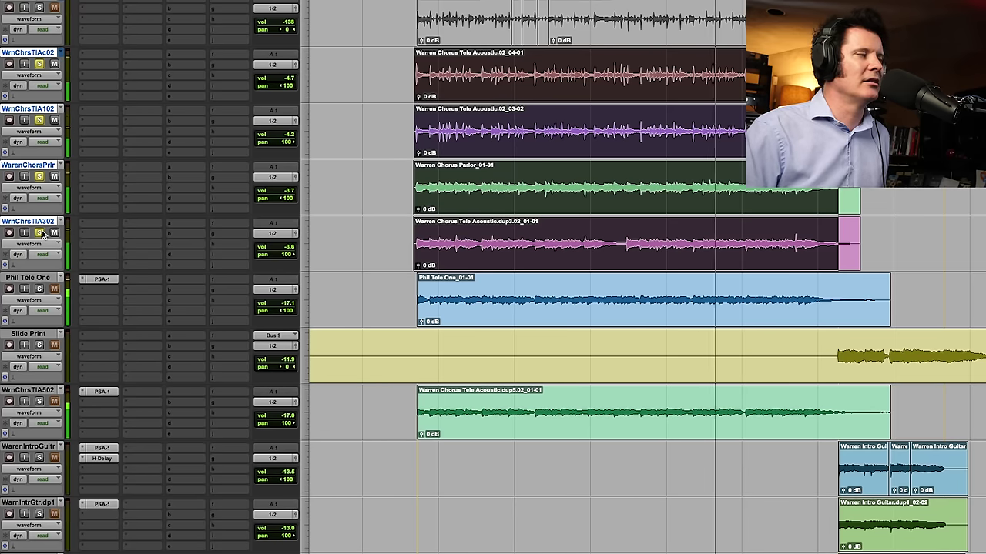
# Step: Compare the chorus guitar layers by toggling the solos on WrnChrsTlA102 and WrnChrsTlAc02, then stop playback
pyautogui.click(39, 120)
pyautogui.click(39, 120)
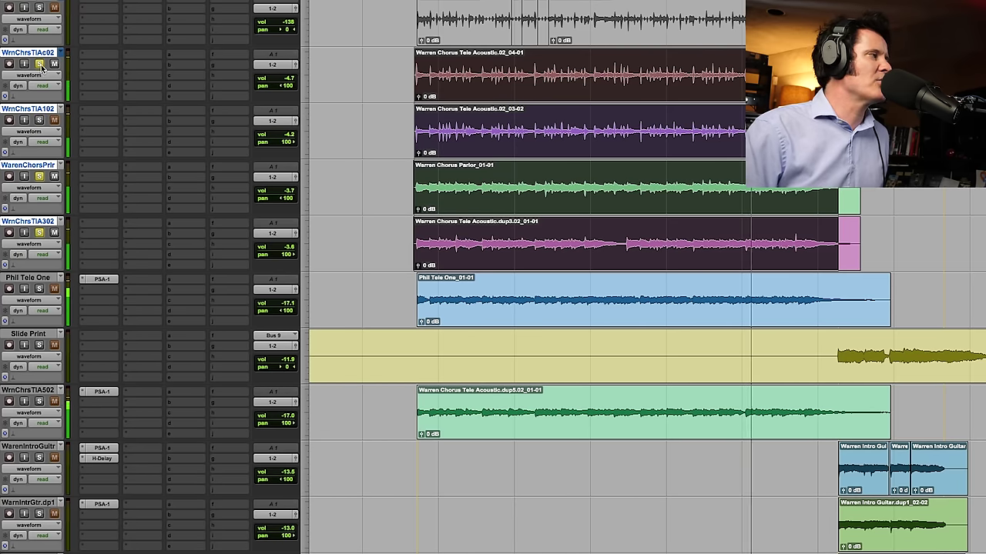
pyautogui.click(39, 64)
pyautogui.click(39, 64)
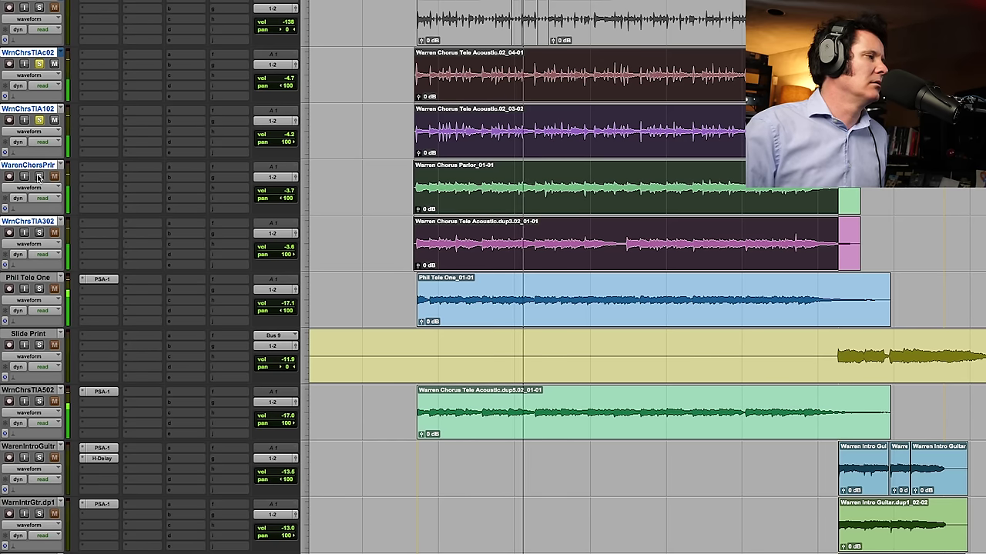
pyautogui.press('space')
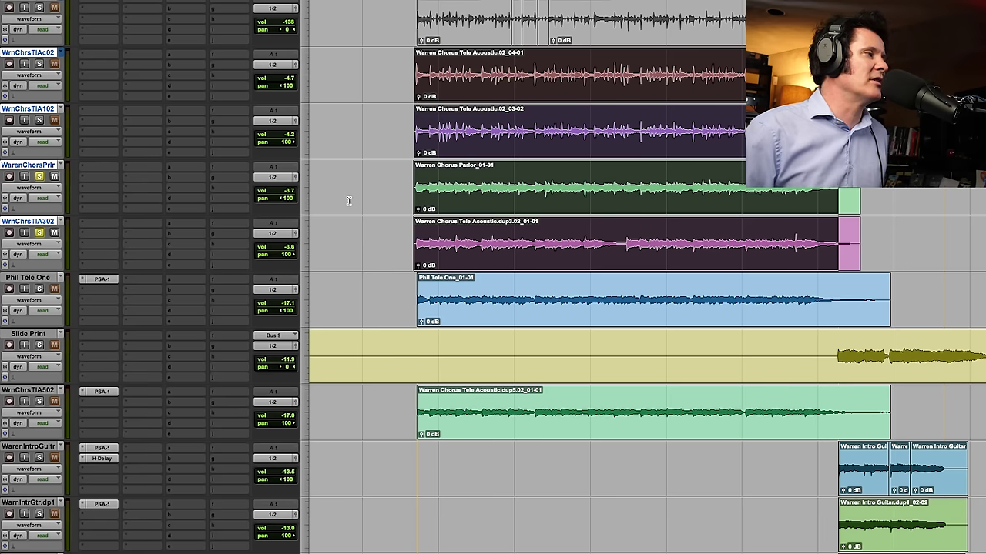
# Step: Play the soloed chorus guitars, then route the outputs of WarenChorsPrlr and WrnChrsTlA302 to Bus 13-14 (Stereo)
pyautogui.press('space')
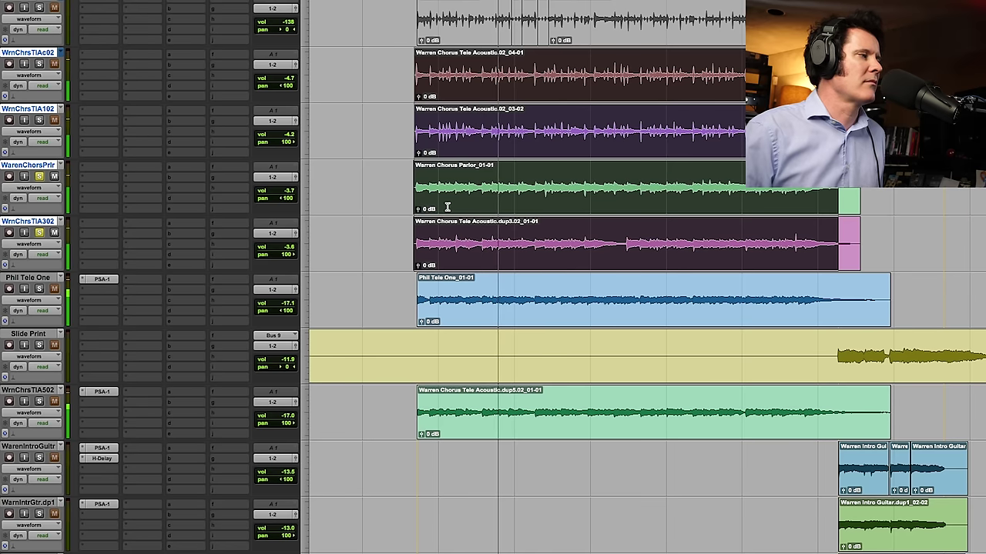
pyautogui.click(40, 167)
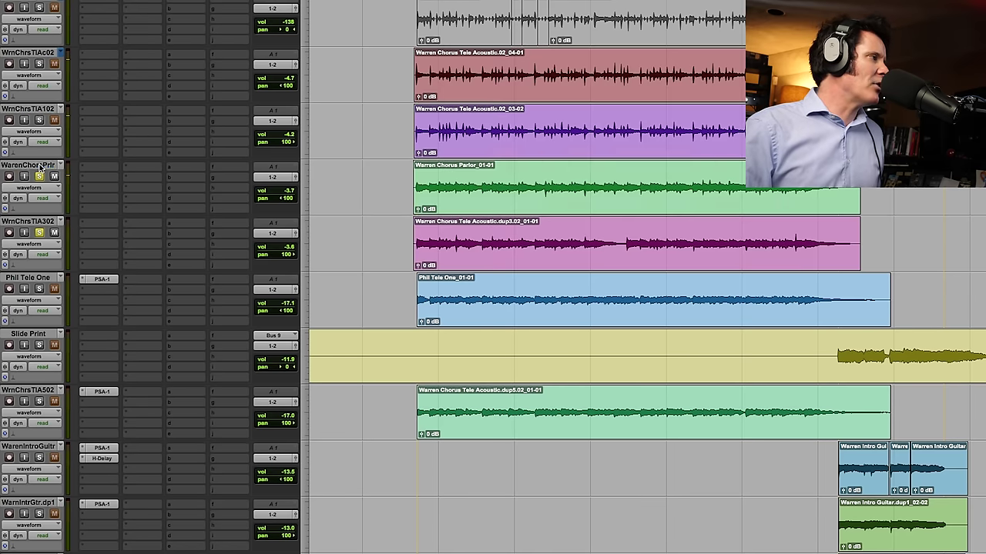
pyautogui.keyDown('shift'); pyautogui.click(37, 226); pyautogui.keyUp('shift')
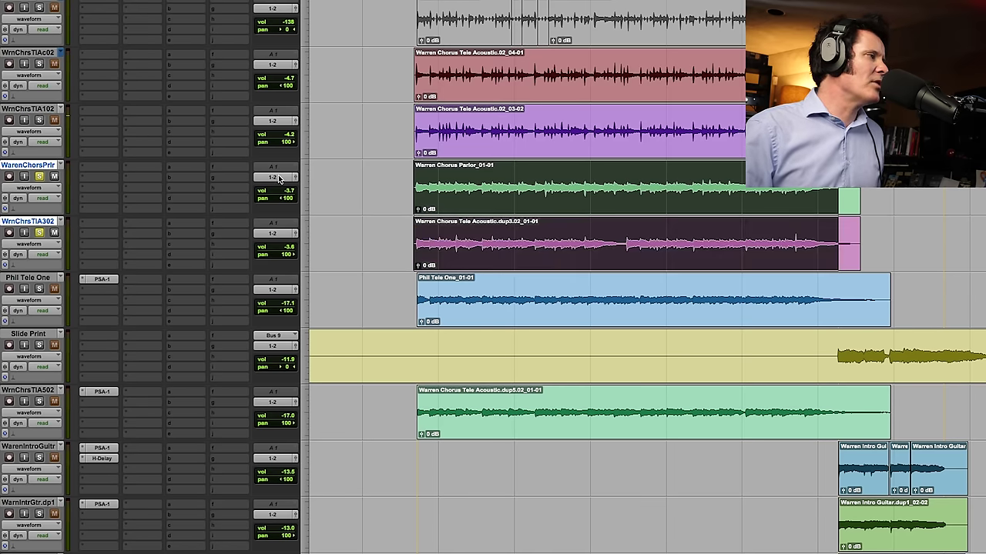
pyautogui.click(280, 179)
pyautogui.moveTo(279, 187)
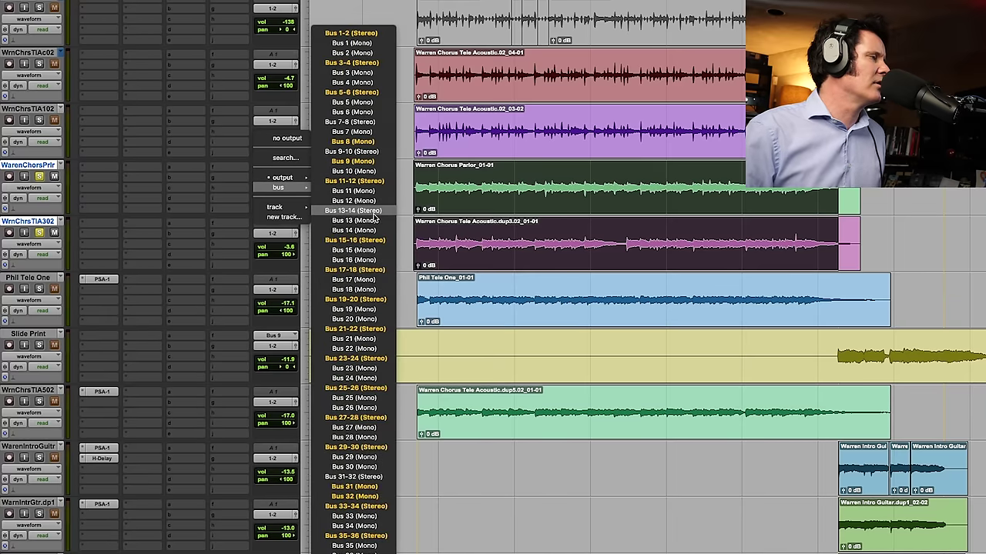
pyautogui.click(353, 210)
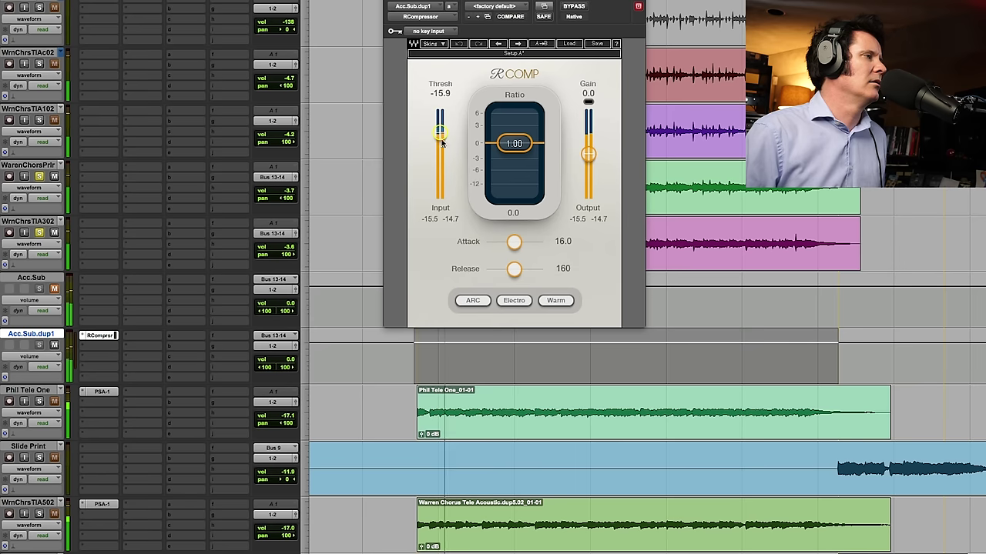
# Step: Compress Acc.Sub.dup1 with RCompressor at ratio 23.60, threshold -21.7 and release 5.00, and compare it with the plug-in bypassed
pyautogui.moveTo(511, 141); pyautogui.dragTo(506, 172)
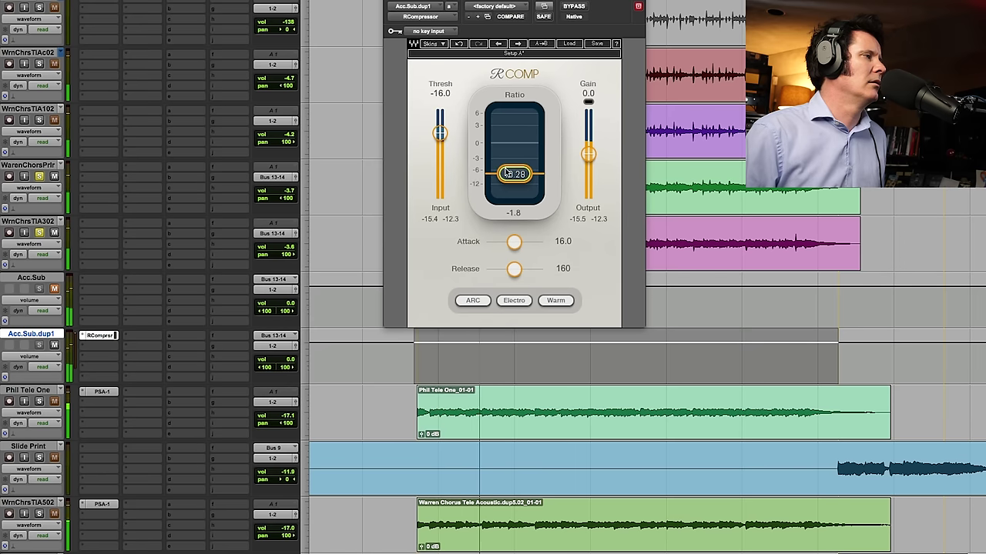
pyautogui.moveTo(441, 133); pyautogui.dragTo(513, 184)
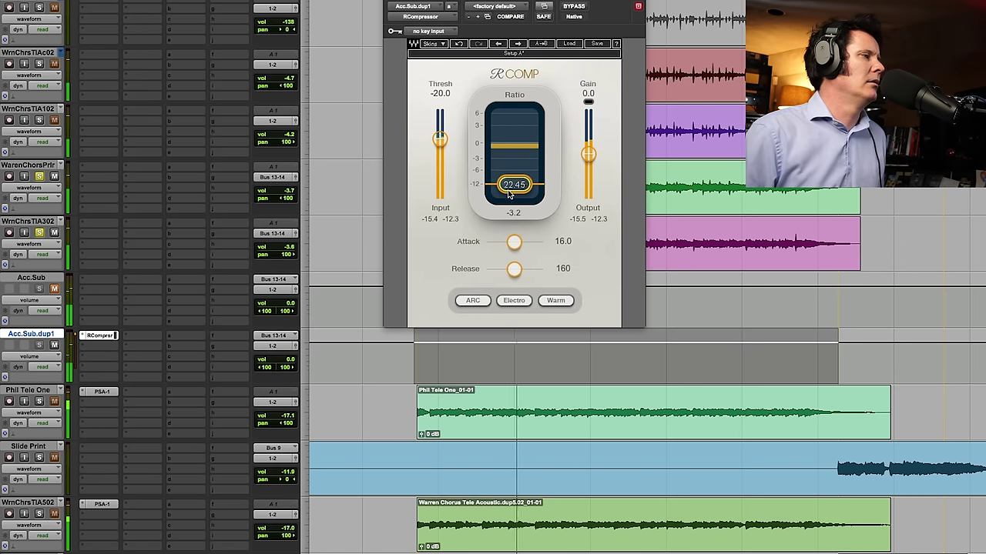
pyautogui.moveTo(514, 268); pyautogui.dragTo(495, 269)
pyautogui.moveTo(440, 139); pyautogui.dragTo(440, 142)
pyautogui.moveTo(514, 186); pyautogui.dragTo(514, 191)
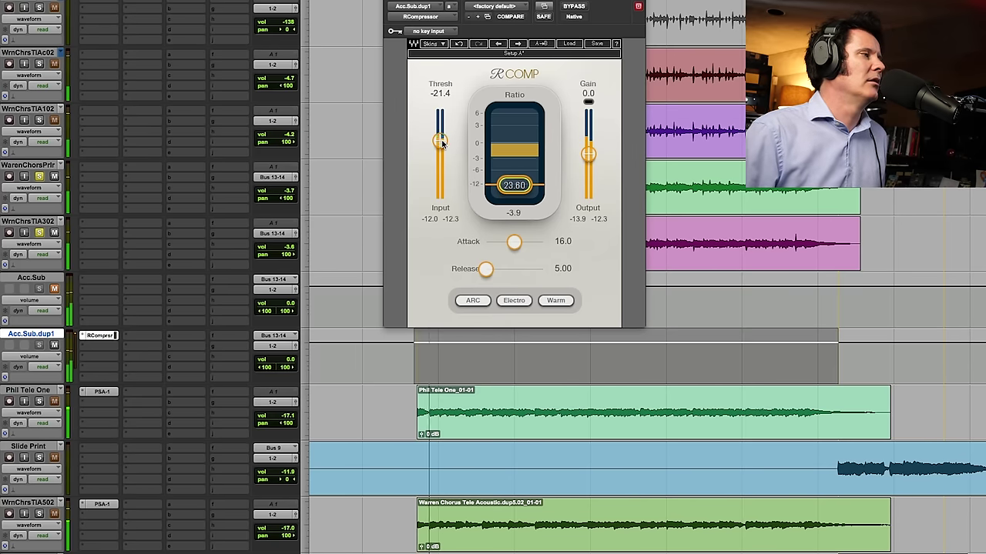
pyautogui.click(577, 8)
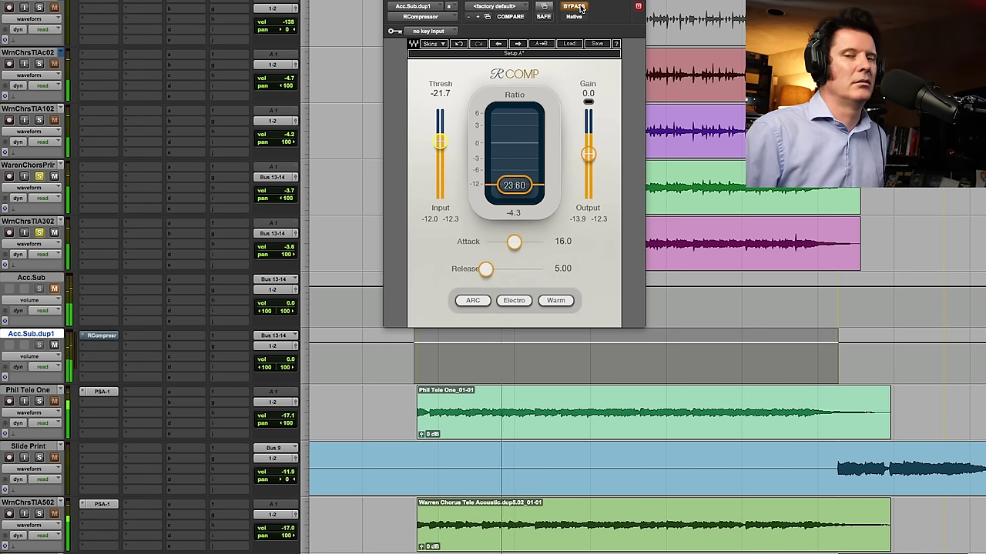
pyautogui.click(577, 7)
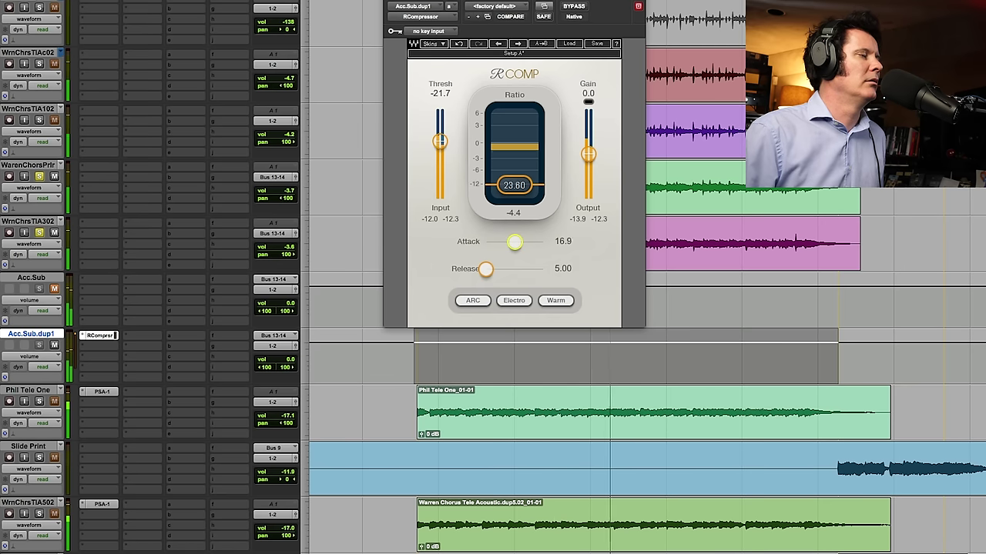
# Step: Slow the RCompressor attack on Acc.Sub.dup1 to 500 and lower its threshold to -33.5 during playback
pyautogui.moveTo(516, 242); pyautogui.dragTo(526, 242)
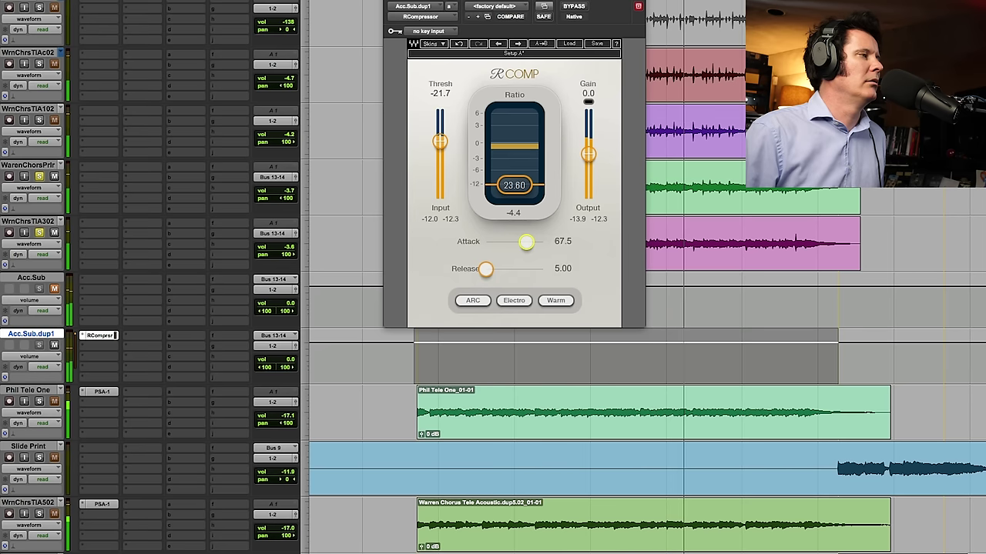
pyautogui.moveTo(440, 141); pyautogui.dragTo(439, 147)
pyautogui.moveTo(526, 242)
pyautogui.mouseDown()
pyautogui.moveTo(508, 242)
pyautogui.moveTo(543, 242)
pyautogui.mouseUp()
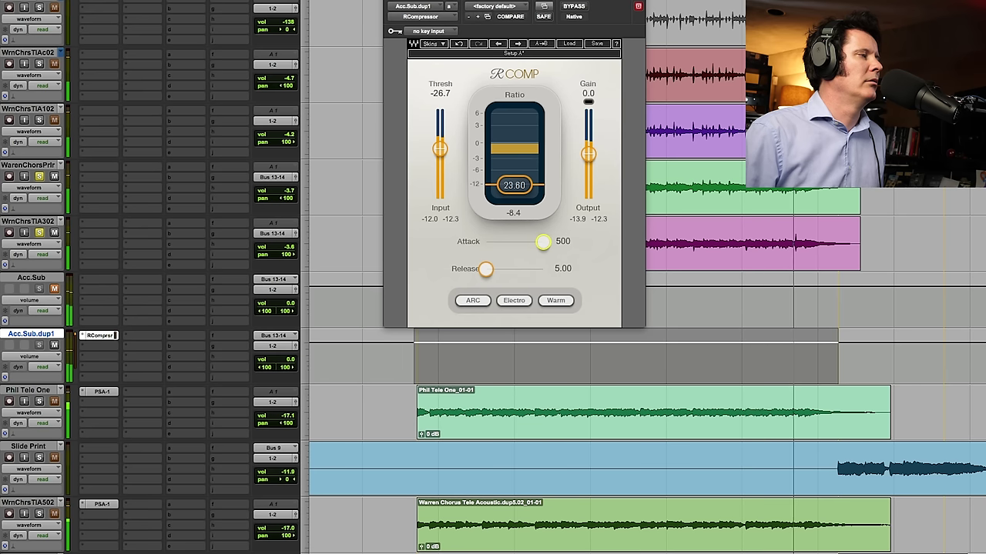
pyautogui.moveTo(439, 148); pyautogui.dragTo(439, 159)
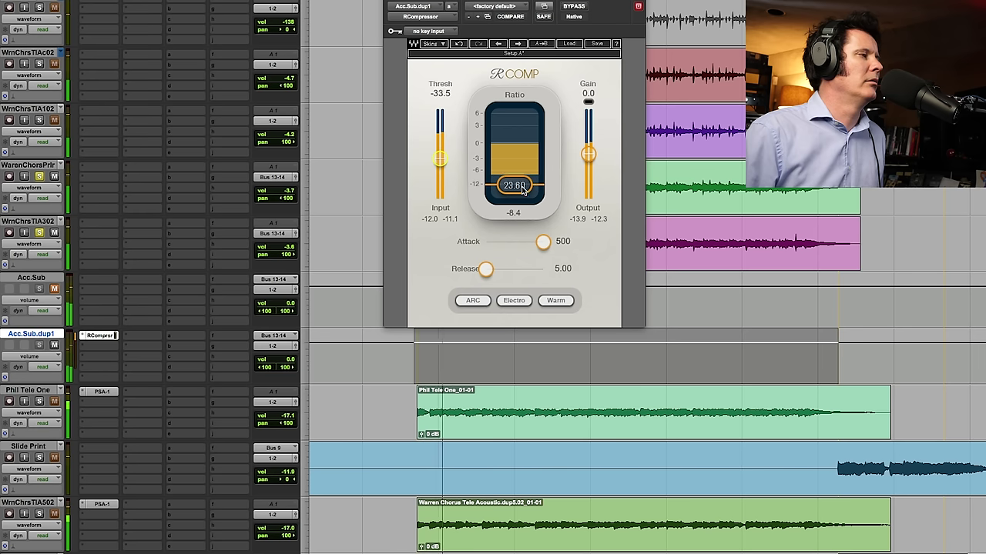
pyautogui.moveTo(543, 242)
pyautogui.mouseDown()
pyautogui.moveTo(517, 242)
pyautogui.moveTo(542, 242)
pyautogui.mouseUp()
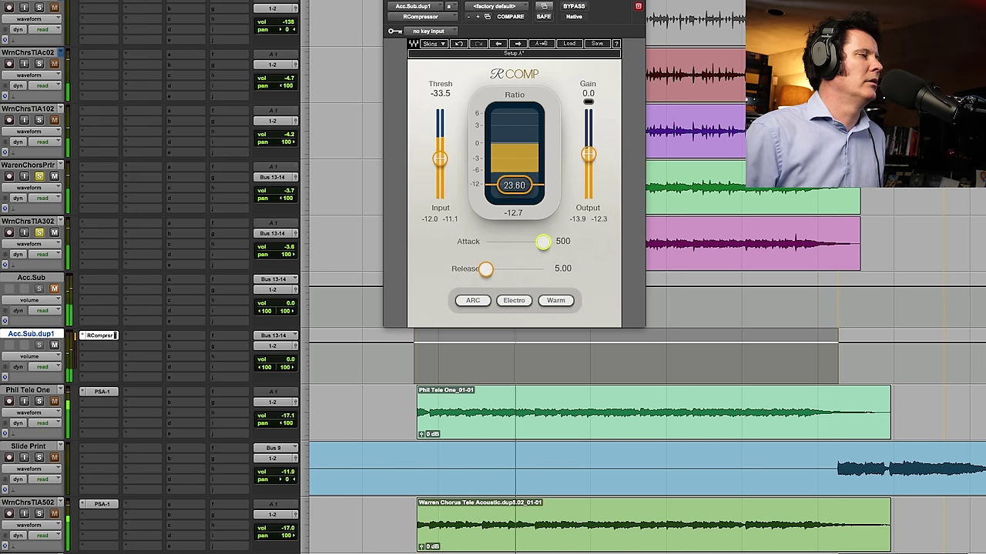
# Step: Set the RCompressor threshold on Acc.Sub.dup1 to -22.7 and compare the result with the compressor bypassed
pyautogui.moveTo(440, 159); pyautogui.dragTo(440, 155)
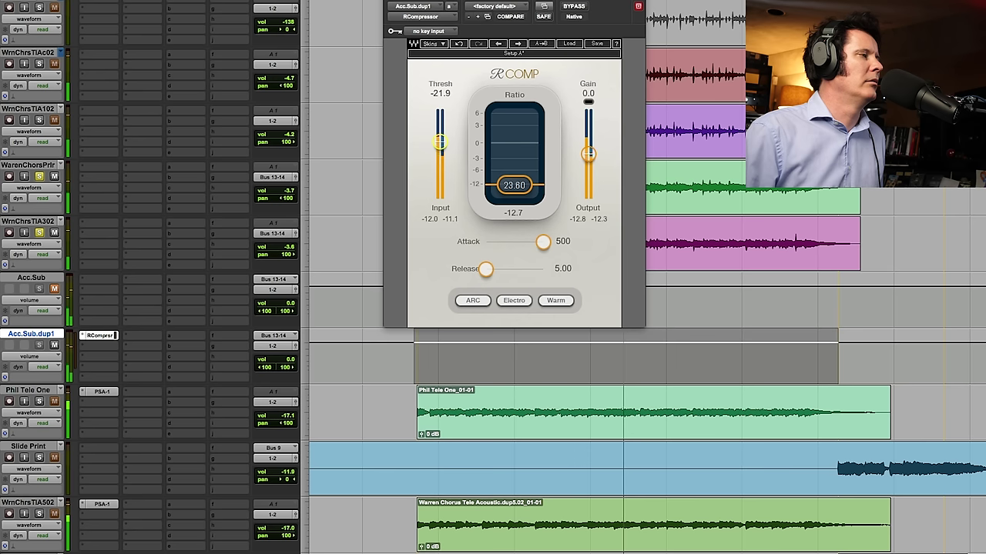
pyautogui.moveTo(439, 142); pyautogui.dragTo(440, 143)
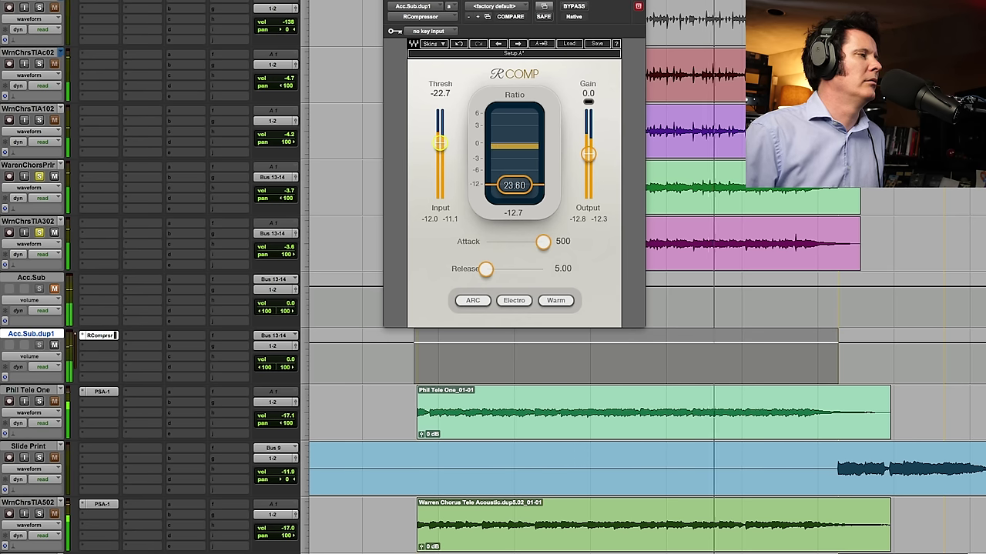
pyautogui.click(576, 6)
pyautogui.click(578, 7)
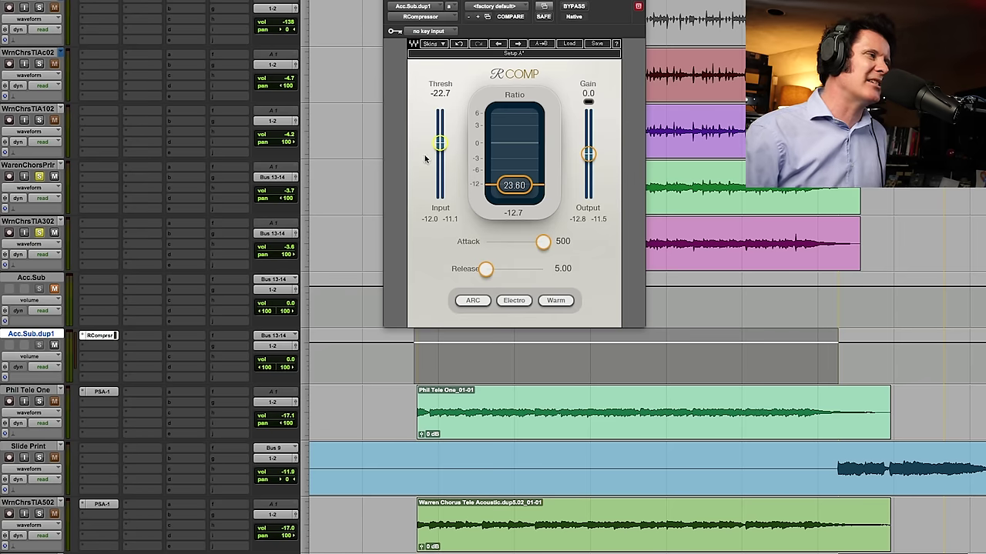
# Step: Copy RCompressor to the second insert of Acc.Sub.dup1 and set the copy's threshold to -23.5 during playback
pyautogui.click(100, 346)
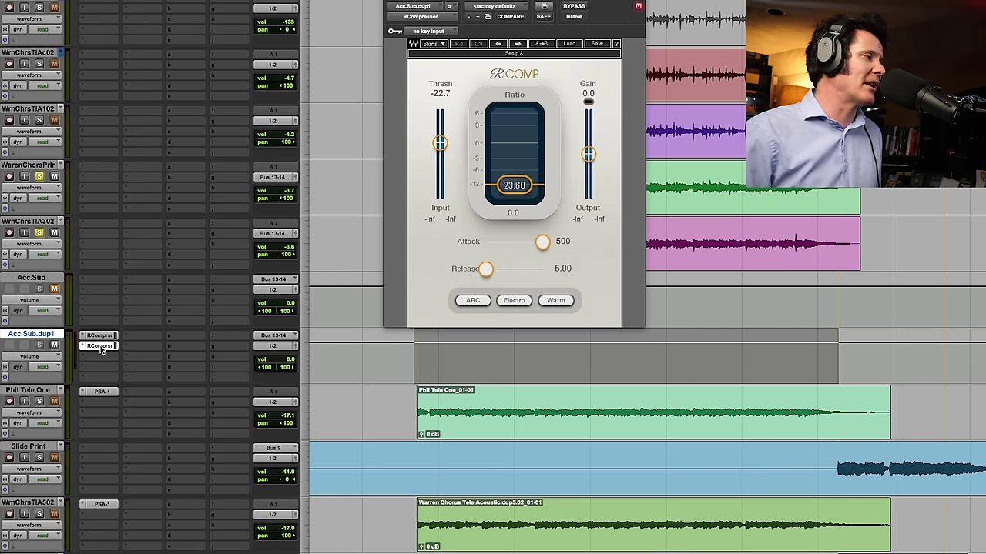
pyautogui.press('space')
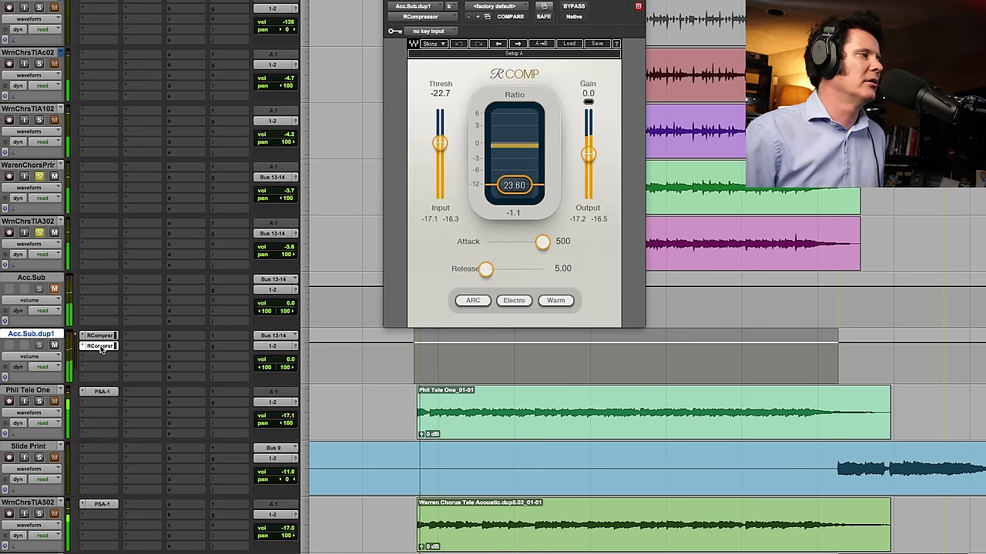
pyautogui.moveTo(441, 142); pyautogui.dragTo(439, 144)
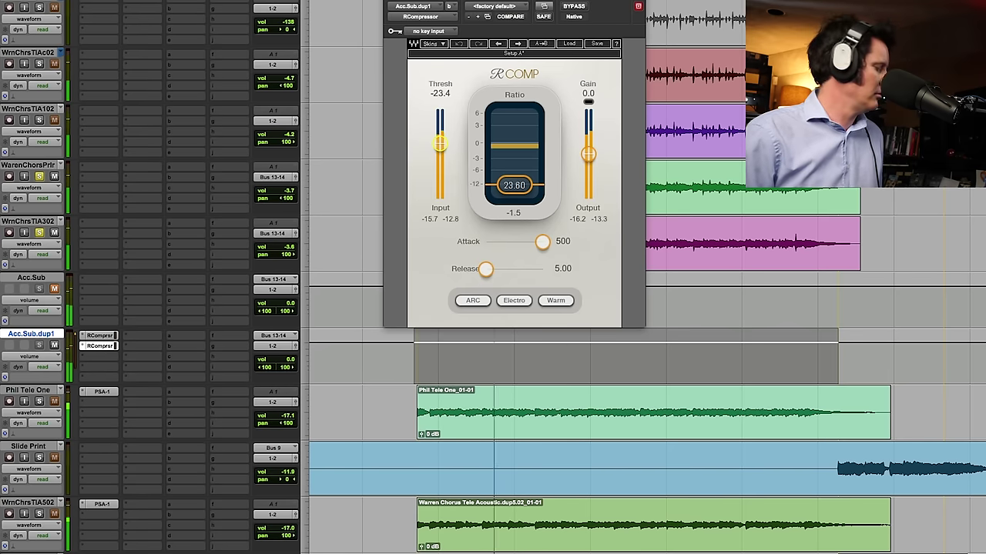
pyautogui.moveTo(440, 145); pyautogui.dragTo(440, 145)
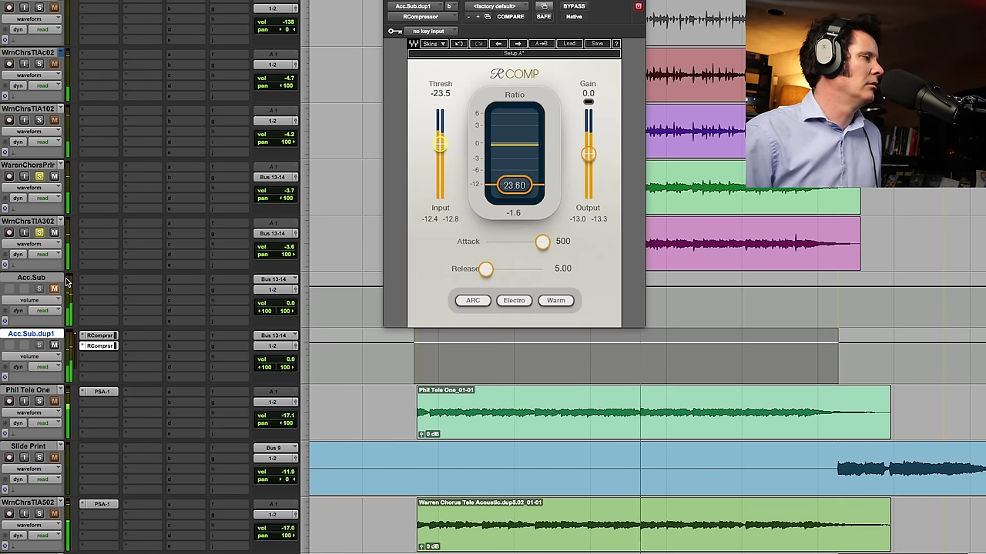
# Step: Lower Acc.Sub.dup1 to -11.8 dB while toggling its mute to judge the parallel blend with Acc.Sub
pyautogui.moveTo(291, 361); pyautogui.dragTo(286, 368)
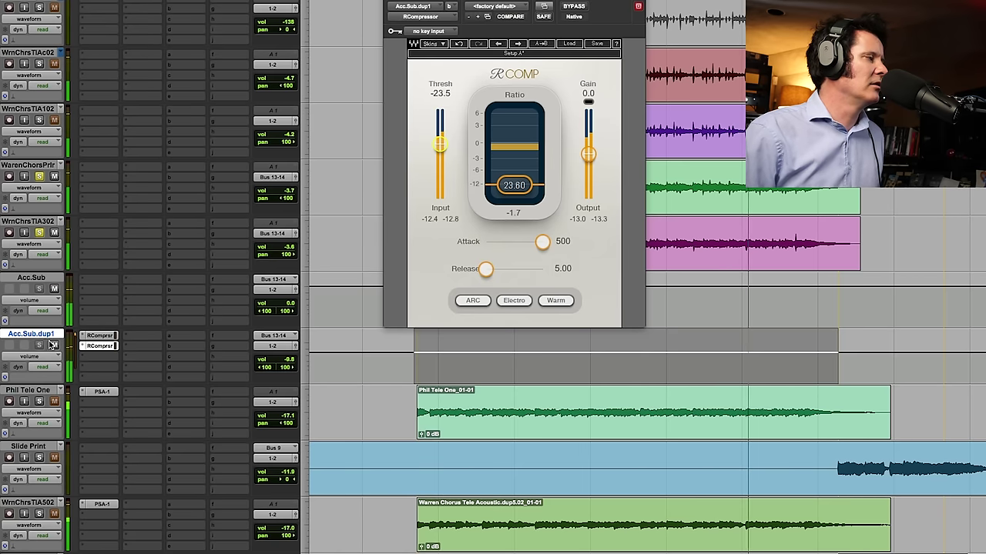
pyautogui.click(55, 344)
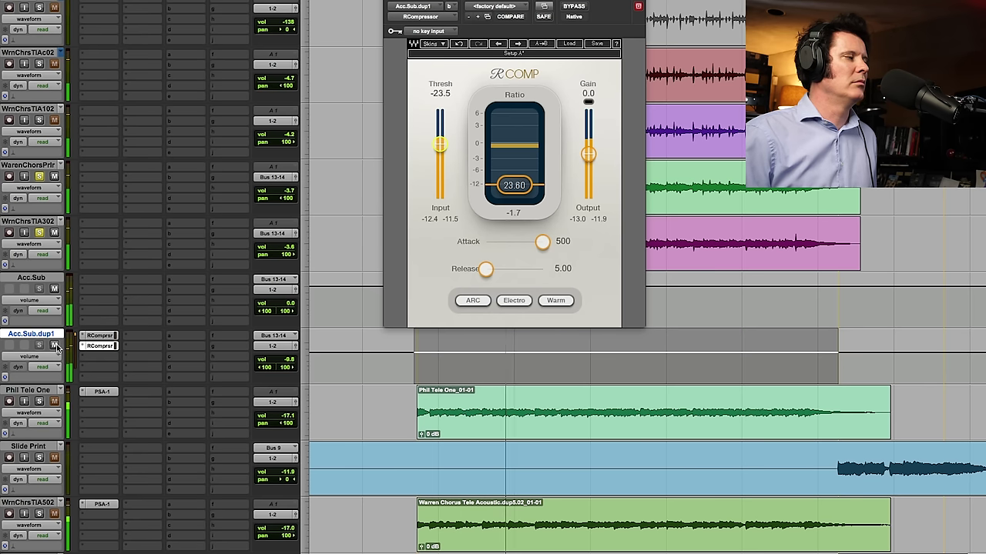
pyautogui.moveTo(278, 359); pyautogui.dragTo(283, 373)
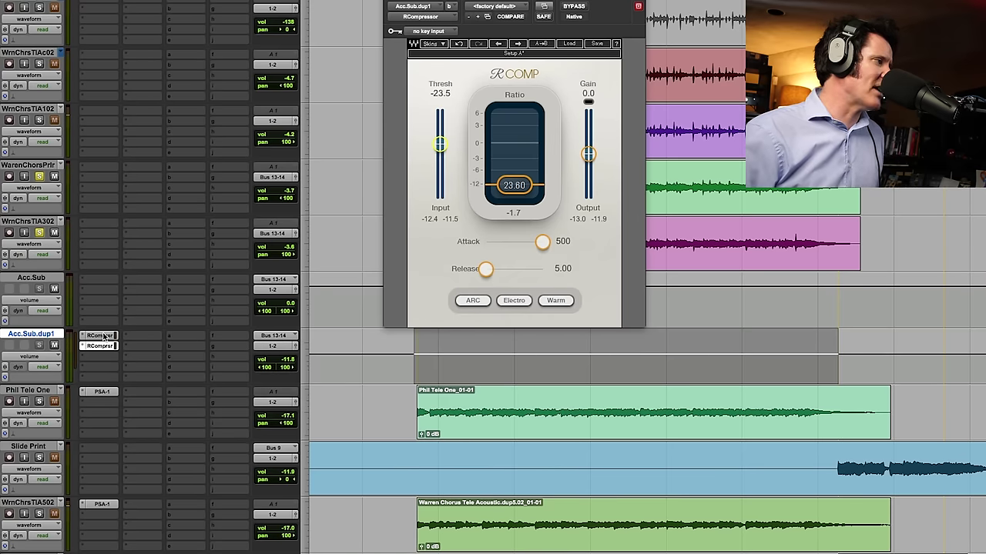
# Step: Make both RCompressor inserts on Acc.Sub.dup1 inactive and insert SPL Transient Designer Plus in the third slot
pyautogui.keyDown('ctrl'); pyautogui.keyDown('super'); pyautogui.click(106, 349); pyautogui.keyUp('super'); pyautogui.keyUp('ctrl')
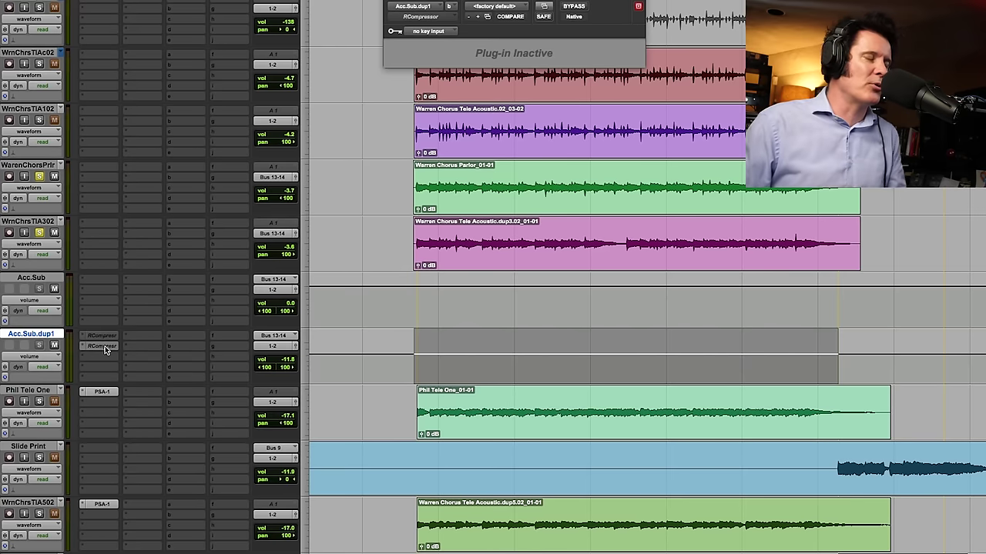
pyautogui.click(89, 357)
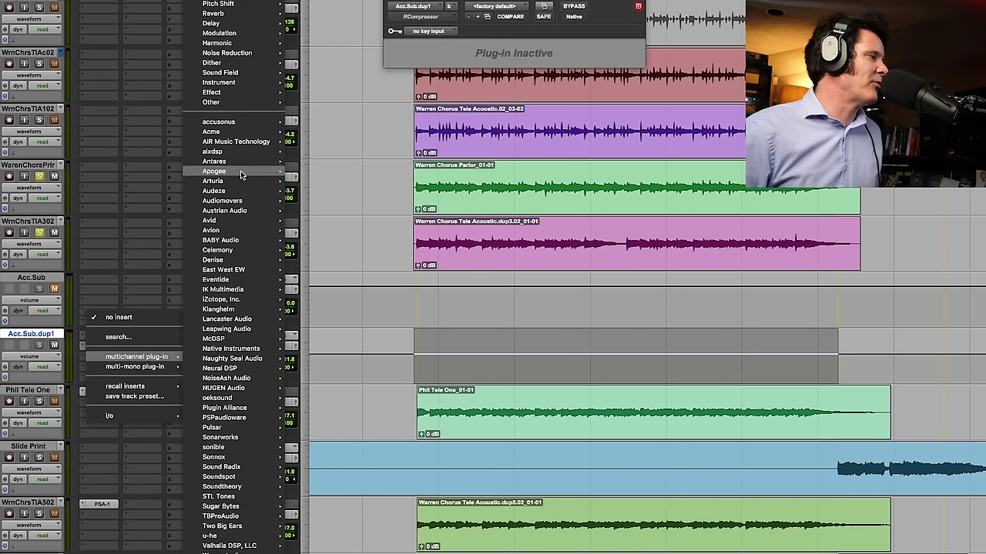
pyautogui.click(424, 279)
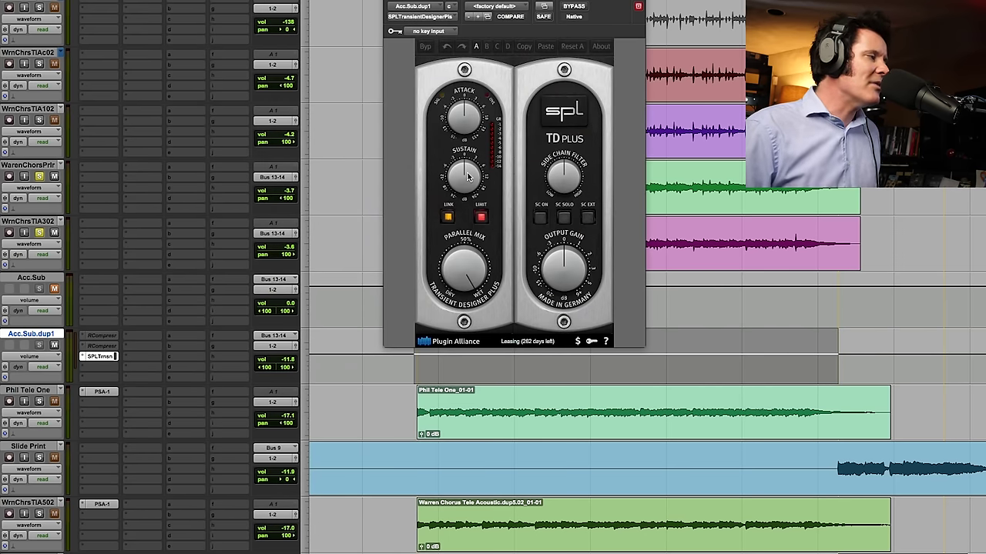
# Step: Raise the Transient Designer's attack and output gain and reduce its sustain during playback, then compare it with the plug-in bypassed
pyautogui.press('space')
pyautogui.moveTo(468, 178); pyautogui.dragTo(449, 193)
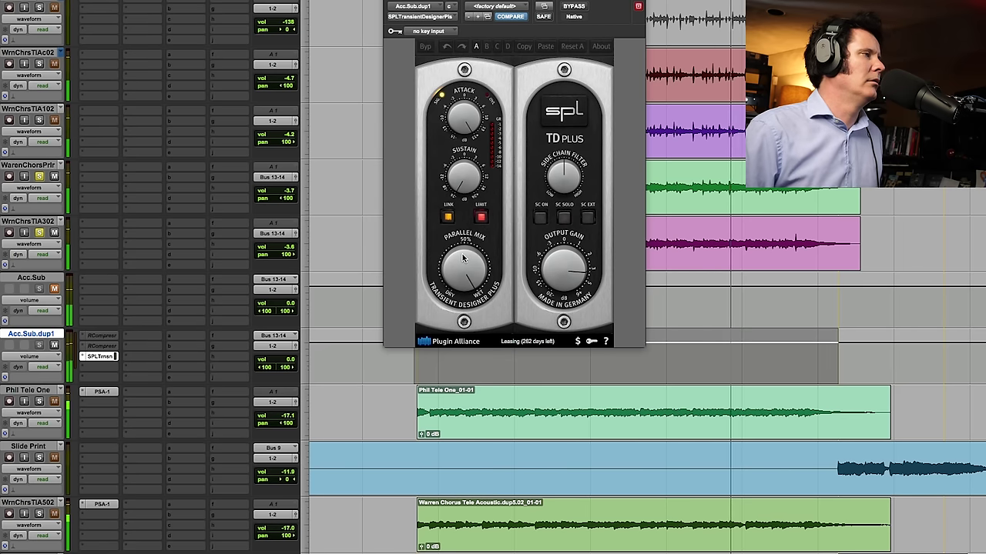
pyautogui.click(576, 8)
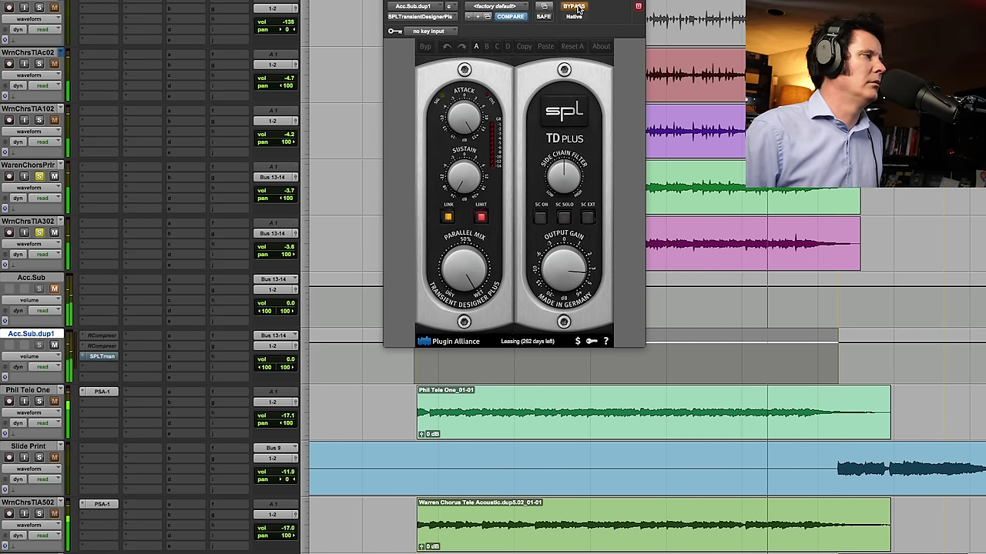
pyautogui.click(578, 8)
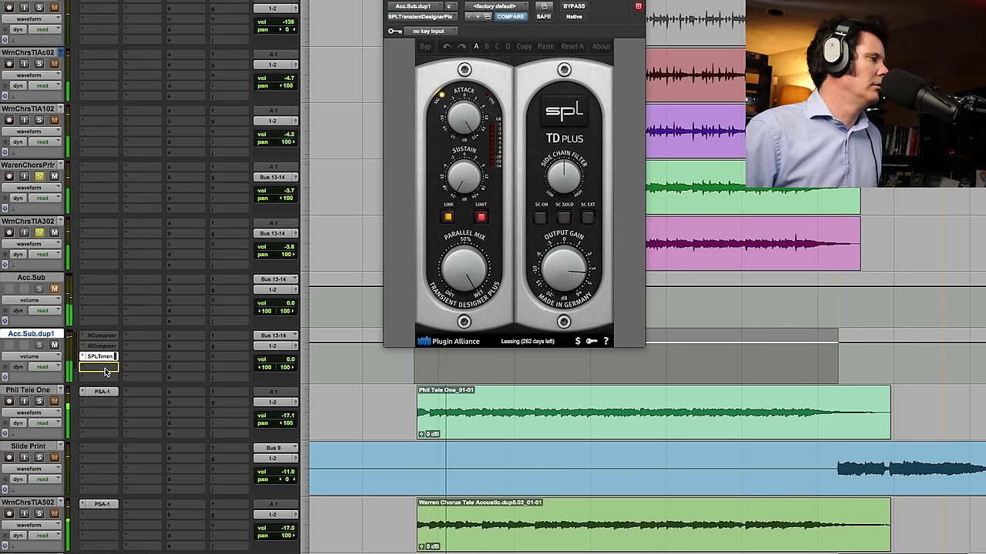
# Step: Copy the Transient Designer to the fourth insert of Acc.Sub.dup1 and lower that track's volume to -7.3 dB
pyautogui.moveTo(107, 372); pyautogui.dragTo(107, 371)
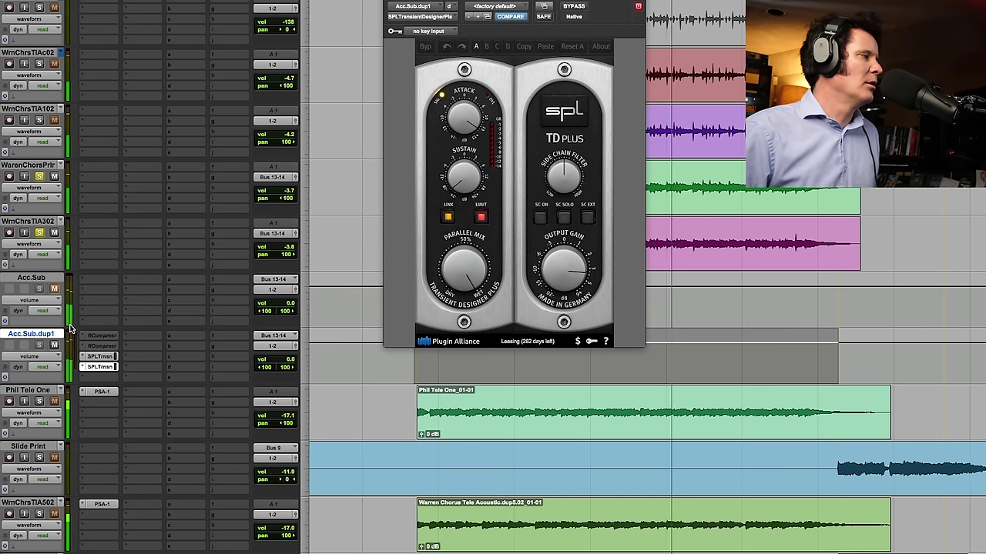
pyautogui.moveTo(277, 359); pyautogui.dragTo(284, 371)
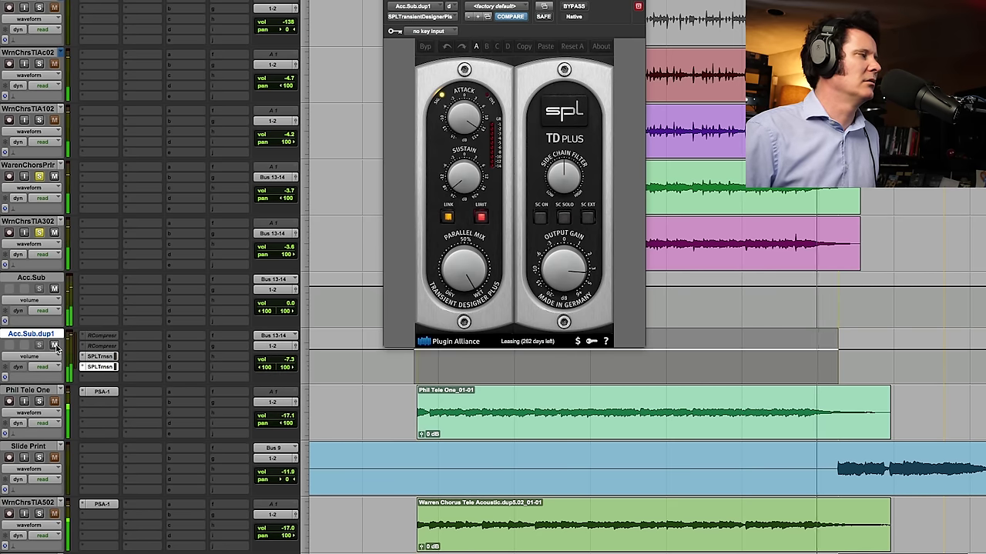
pyautogui.press('space')
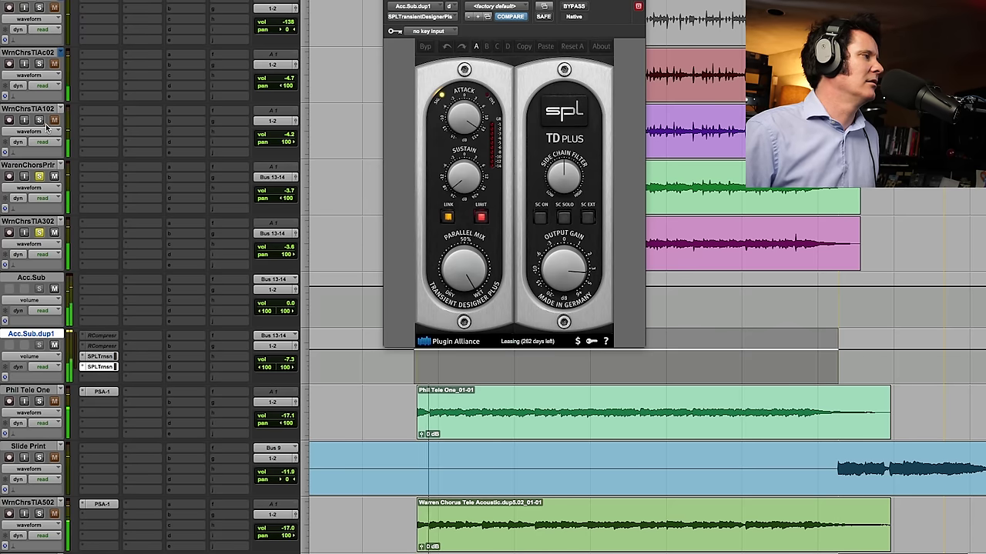
# Step: Toggle the solos on WarenChorsPrlr and WrnChrsTlA302 during playback to hear the guitars in and out of the full mix
pyautogui.click(40, 179)
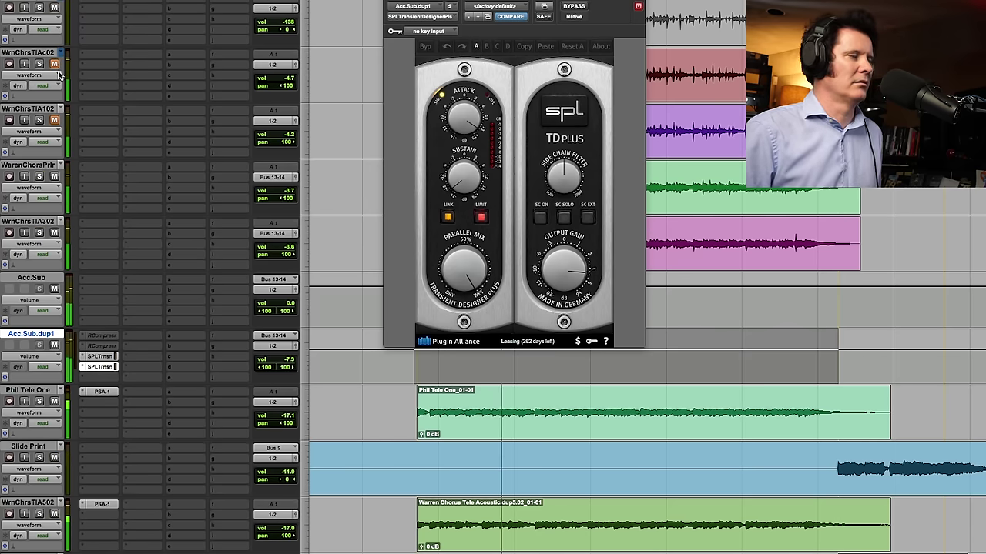
pyautogui.click(38, 176)
pyautogui.click(39, 233)
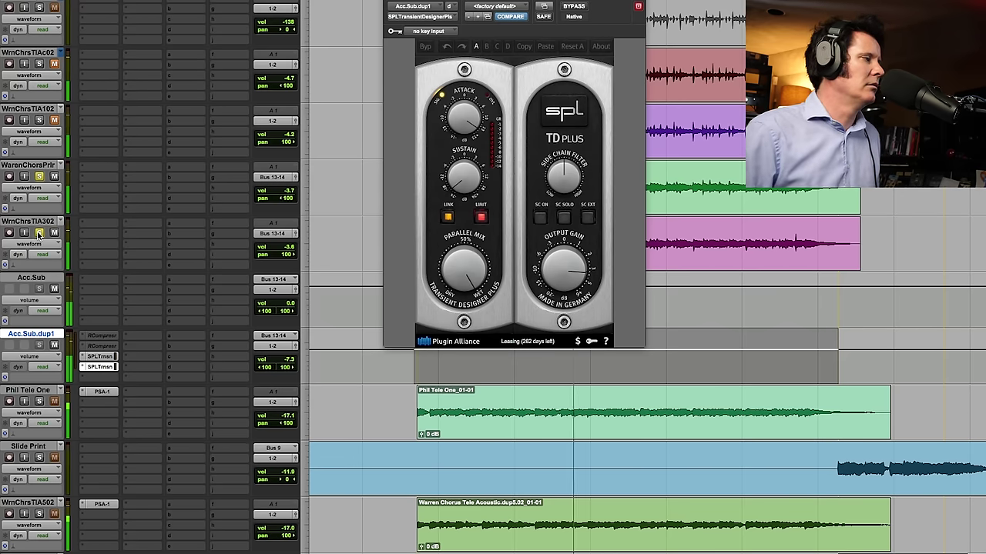